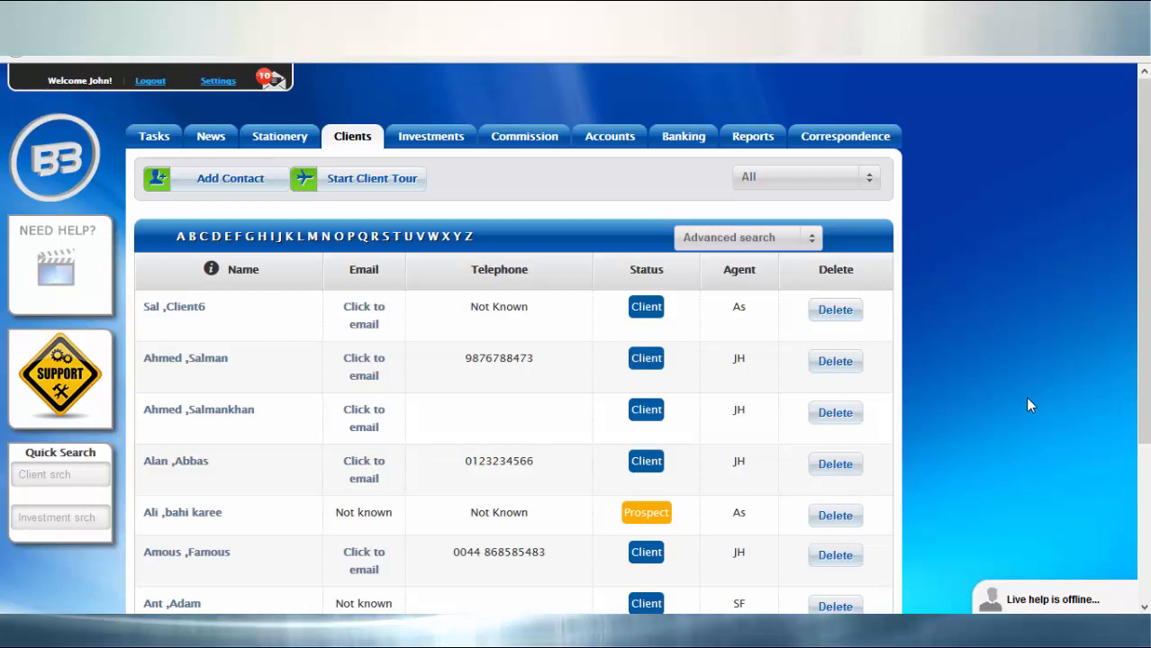
Step: Search the client list by surname and open the last matching client's record
{"action": "key", "text": "ctrl+f"}
{"action": "type", "text": "p"}
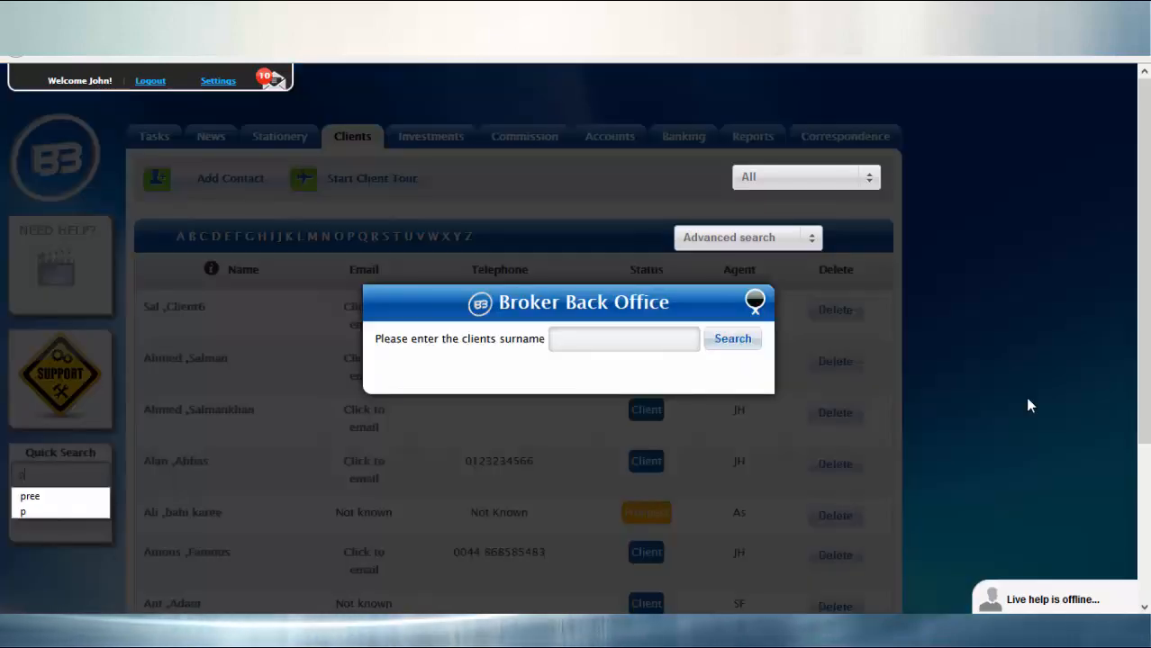
{"action": "left_click", "coordinate": [645, 340]}
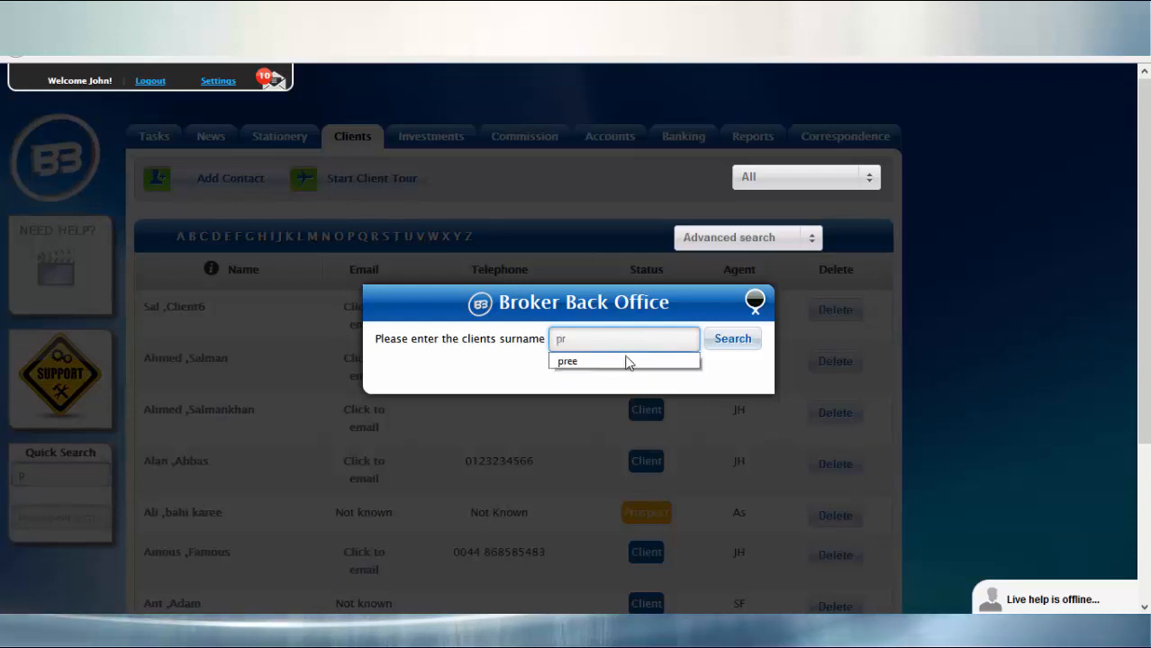
{"action": "left_click", "coordinate": [731, 342]}
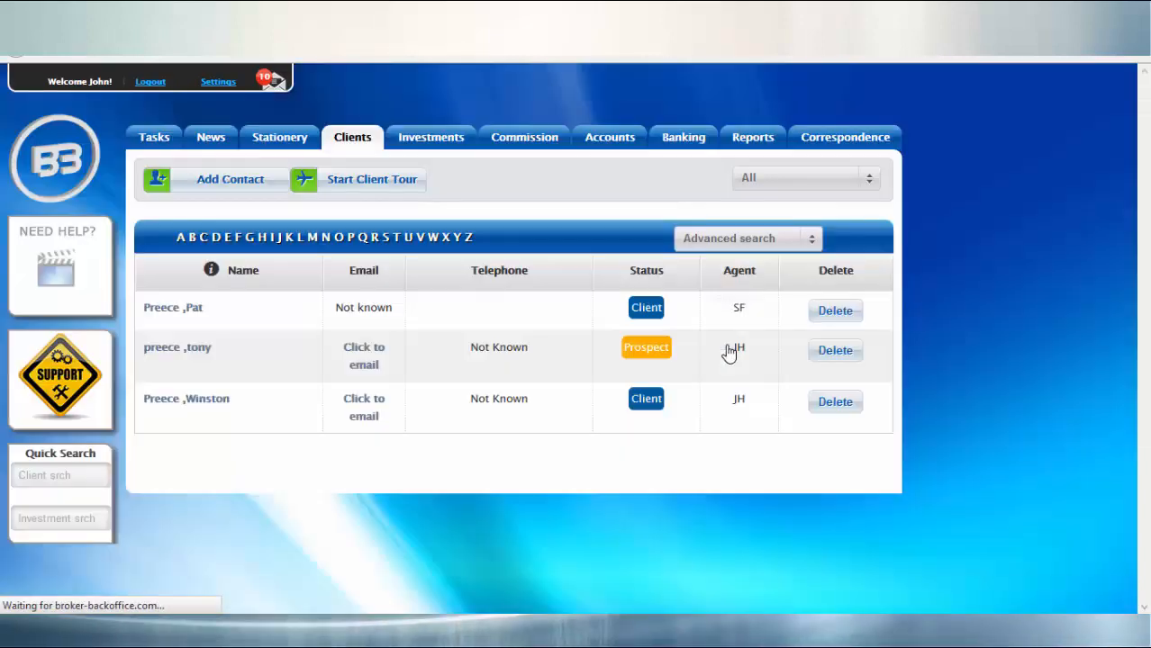
{"action": "left_click", "coordinate": [205, 401]}
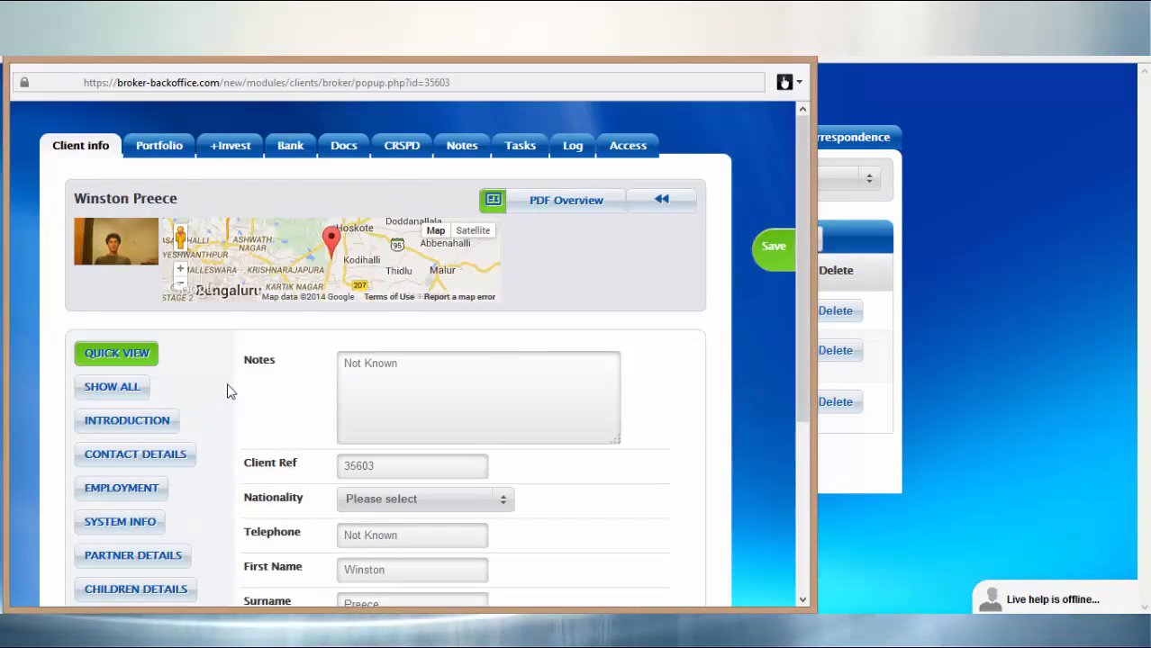
Step: Review the fields in the client's Extras section and close the client record
{"action": "scroll", "coordinate": [221, 414], "scroll_direction": "down", "scroll_amount": 1}
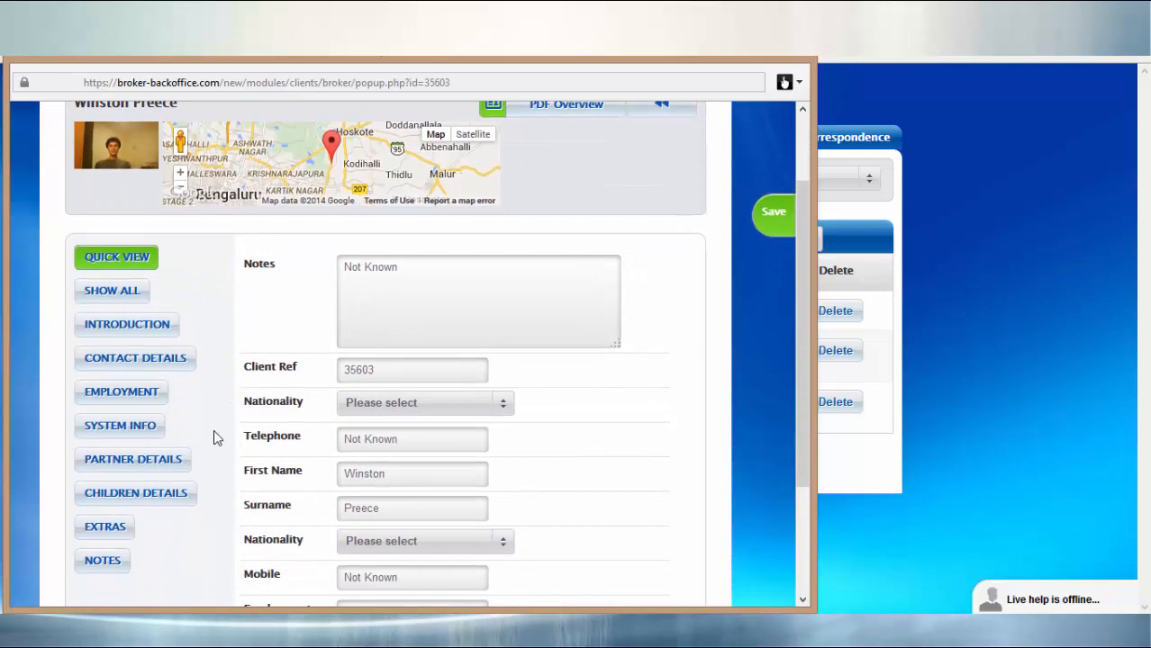
{"action": "left_click", "coordinate": [105, 527]}
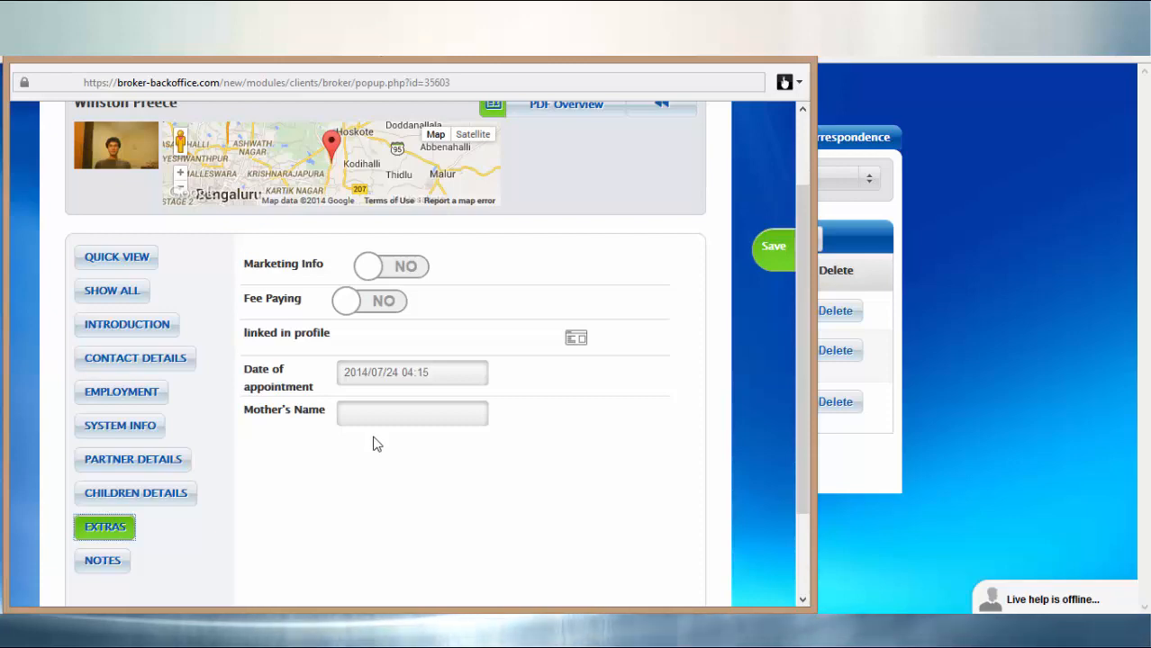
{"action": "left_click", "coordinate": [789, 60]}
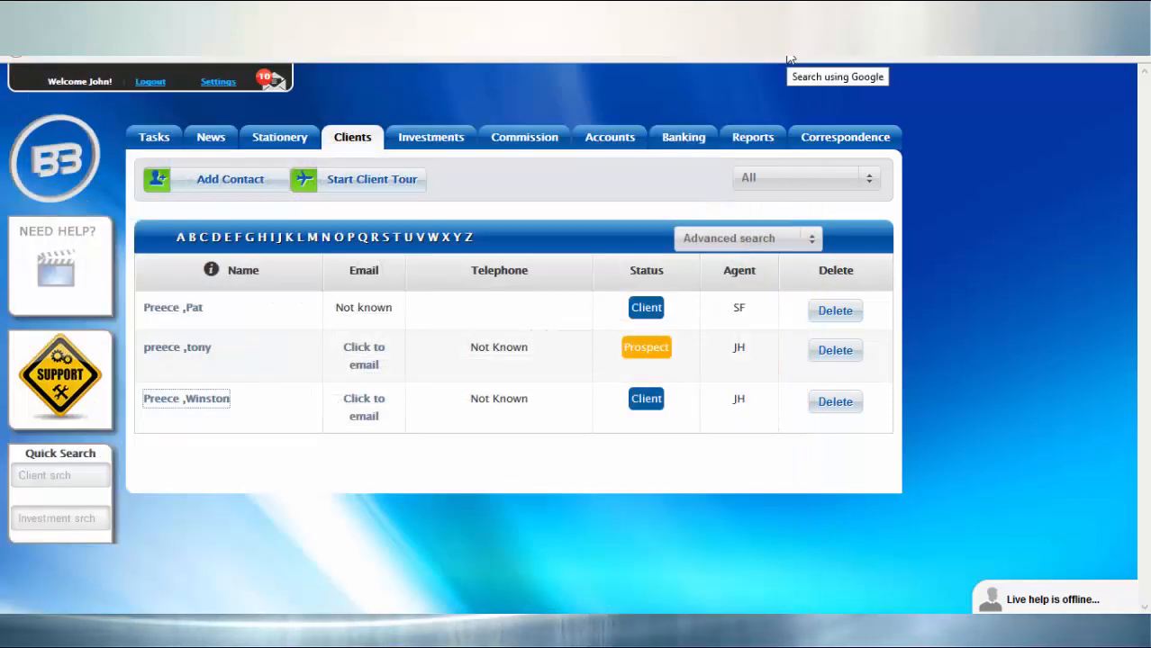
Step: In the bespoke client Field Setup, label the blank field below Mother's Name as "Pet's name"
{"action": "left_click", "coordinate": [227, 82]}
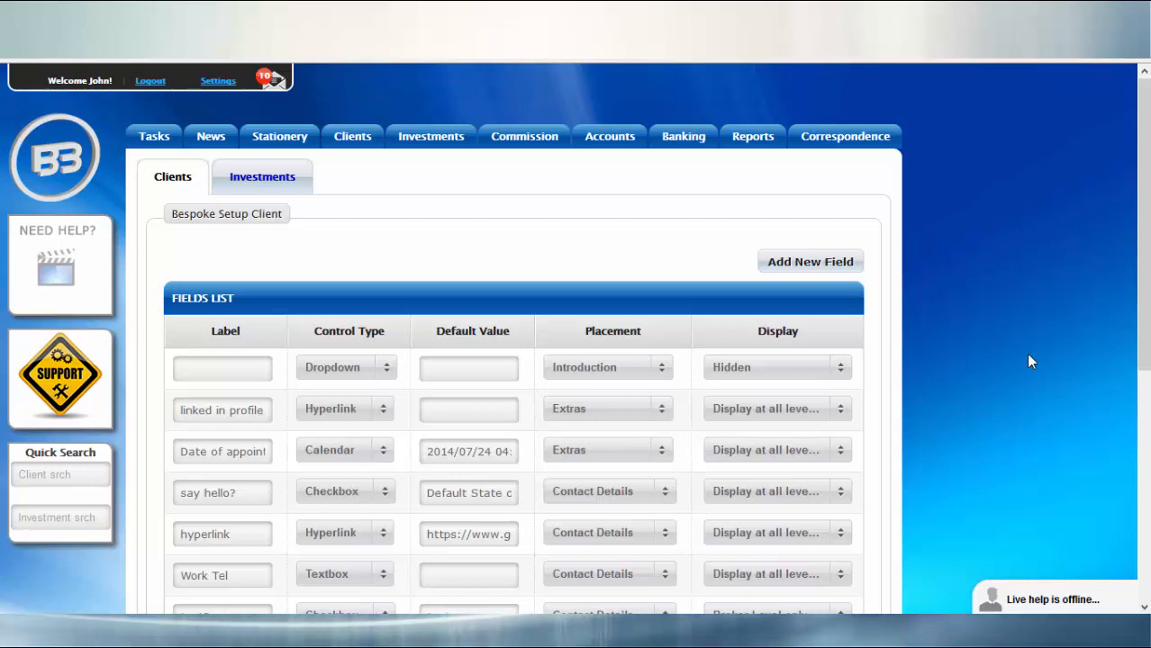
{"action": "left_click_drag", "start_coordinate": [1131, 292], "coordinate": [1132, 441]}
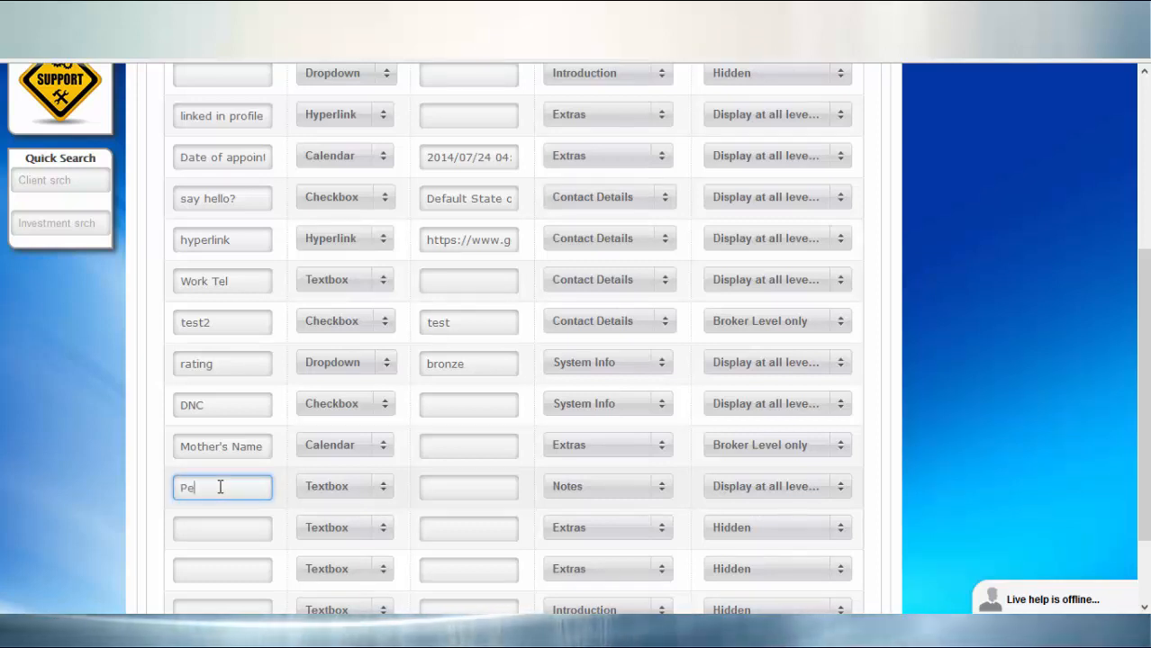
{"action": "left_click", "coordinate": [220, 487]}
{"action": "type", "text": "Pet's name"}
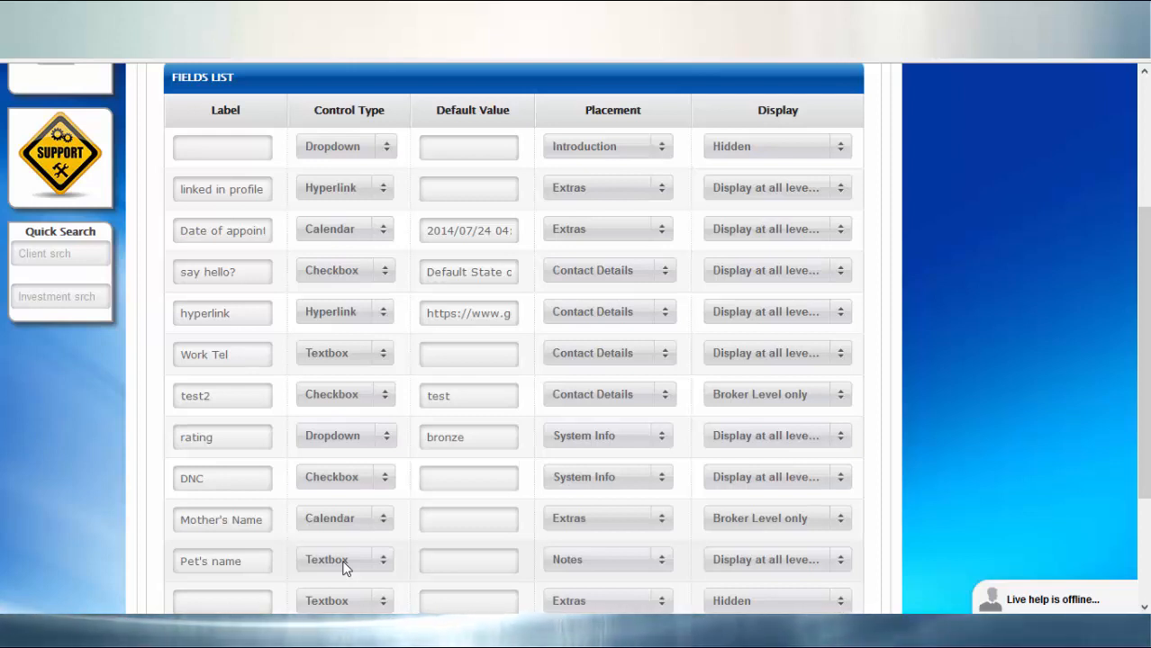
Step: Keep the Pet's name field as a Textbox, set its placement to Extras and save the field list
{"action": "left_click", "coordinate": [383, 563]}
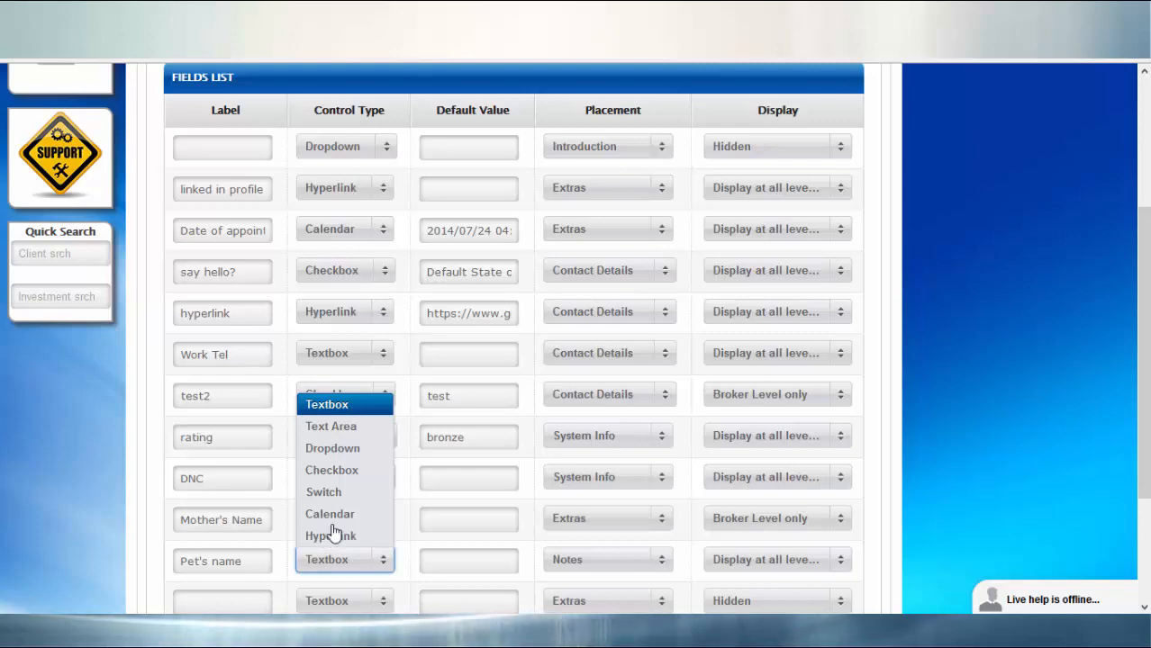
{"action": "left_click", "coordinate": [345, 407]}
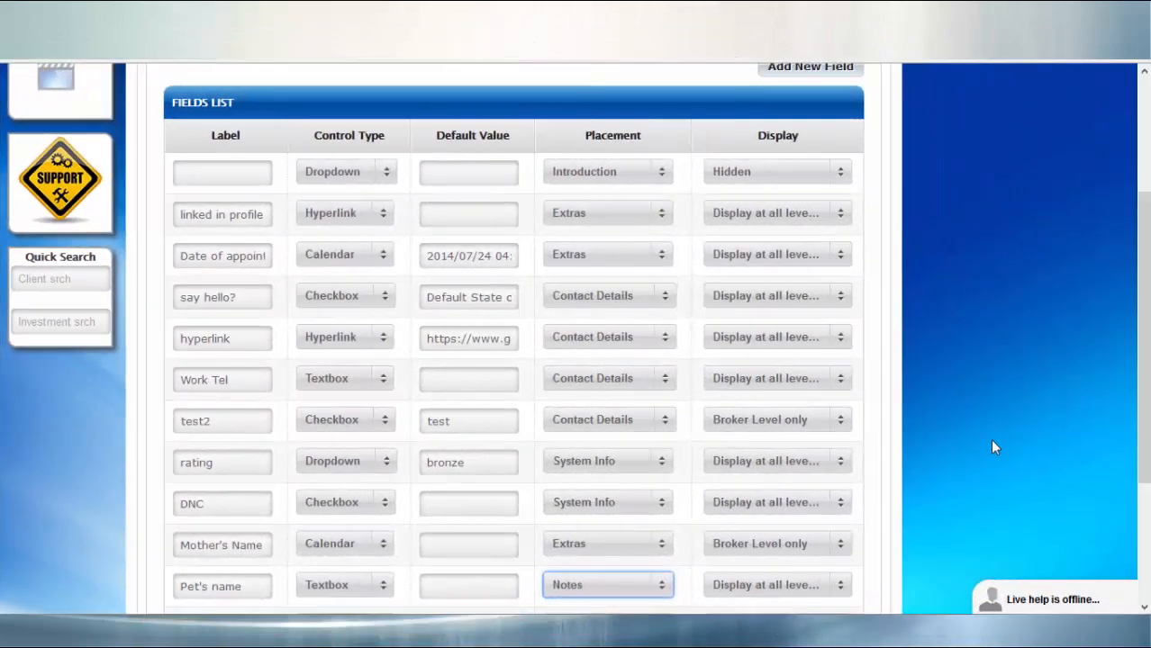
{"action": "left_click", "coordinate": [629, 588]}
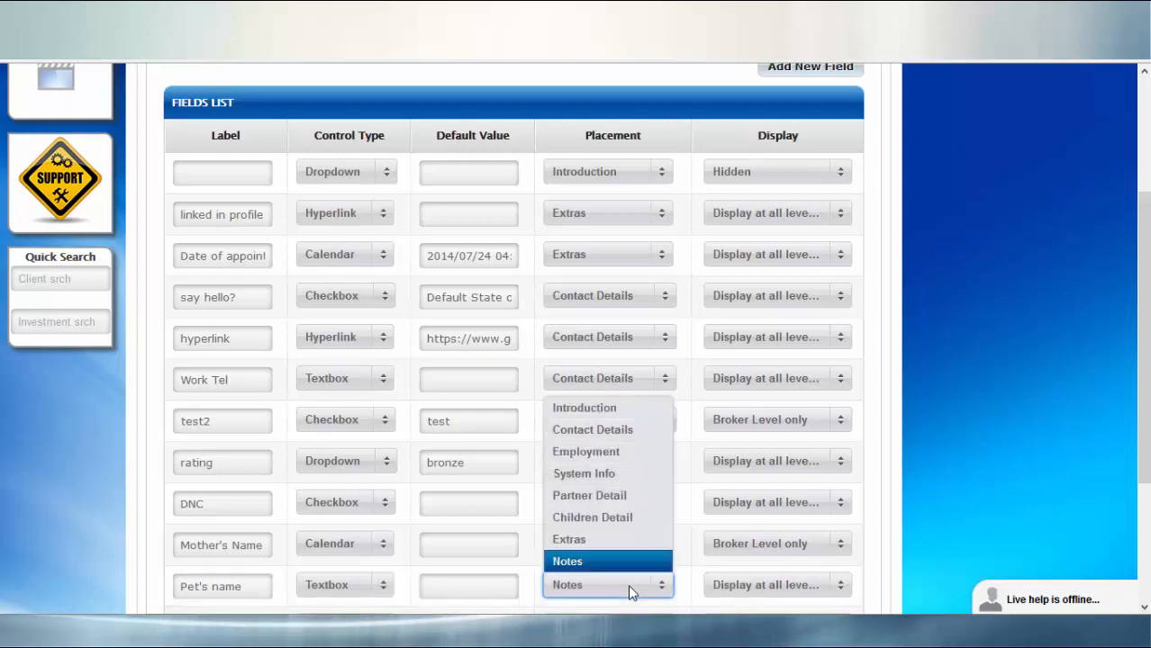
{"action": "left_click", "coordinate": [606, 540]}
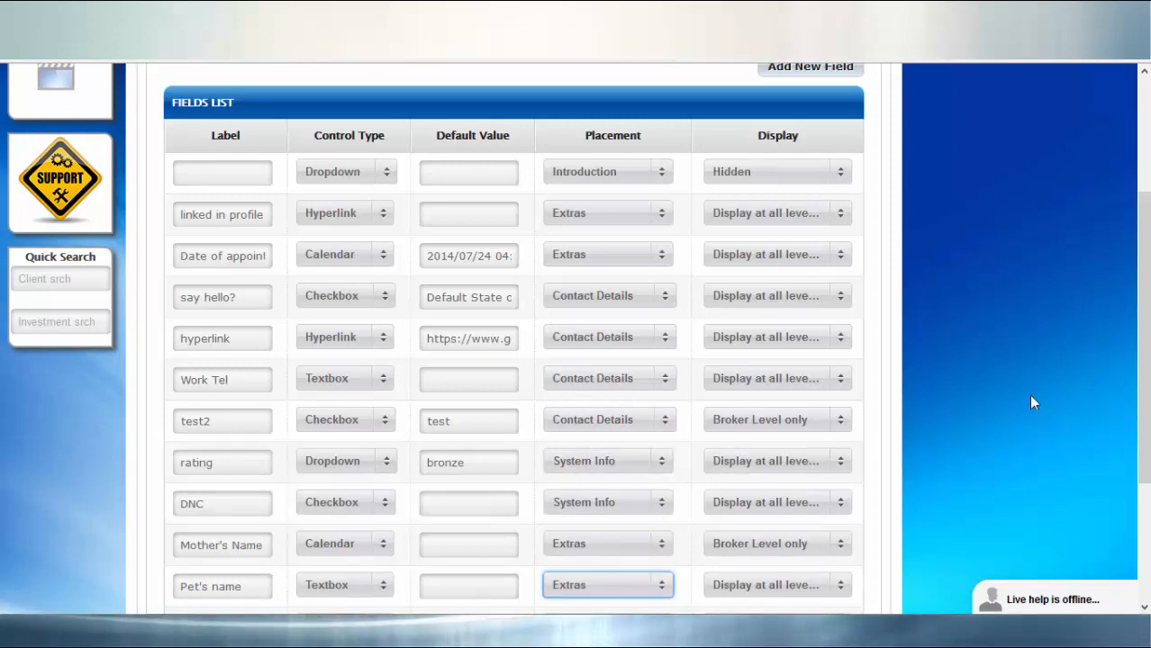
{"action": "scroll", "coordinate": [1028, 394], "scroll_direction": "down", "scroll_amount": 2}
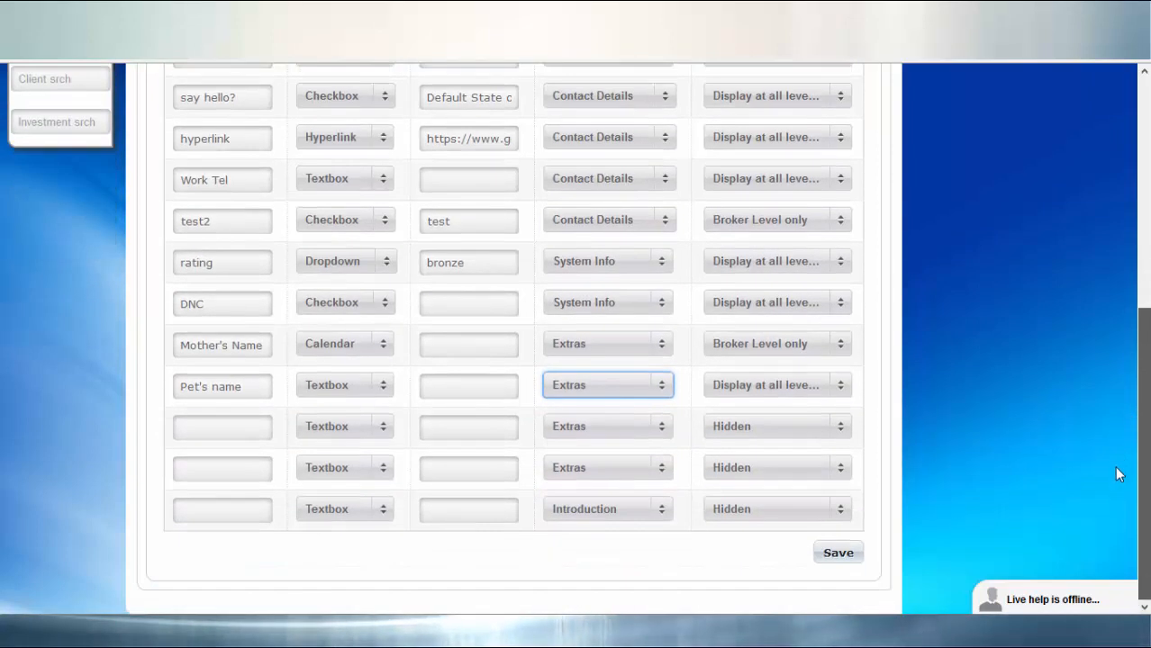
{"action": "left_click", "coordinate": [838, 553]}
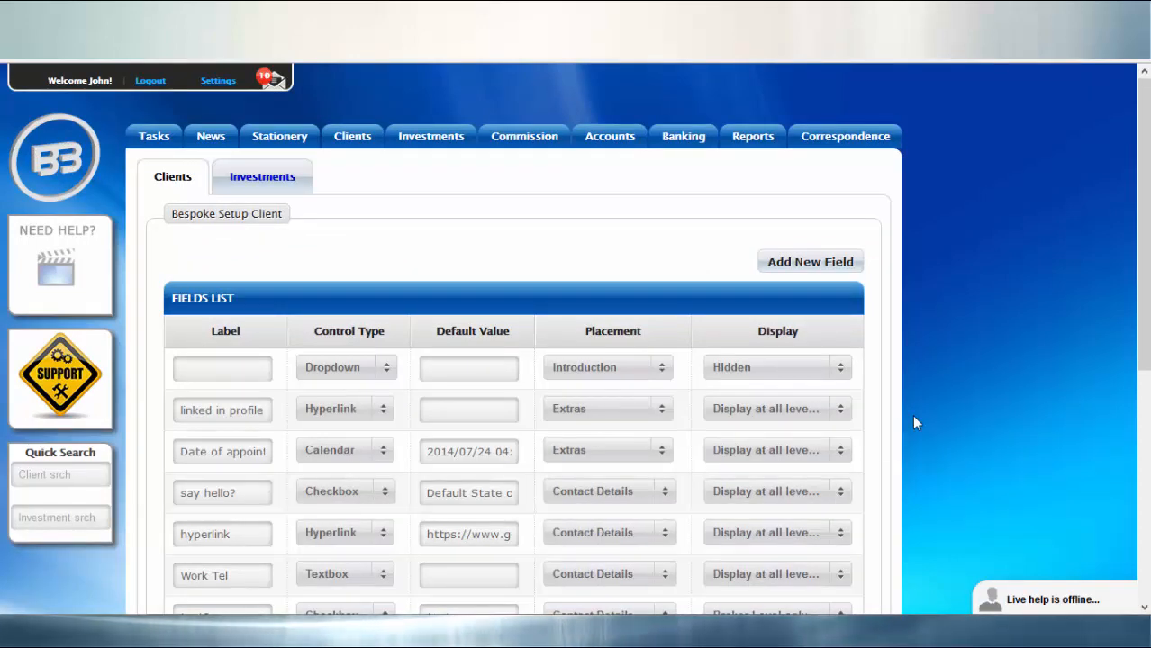
Step: Look up the same client by surname again and open the last record in the results
{"action": "key", "text": "alt+c"}
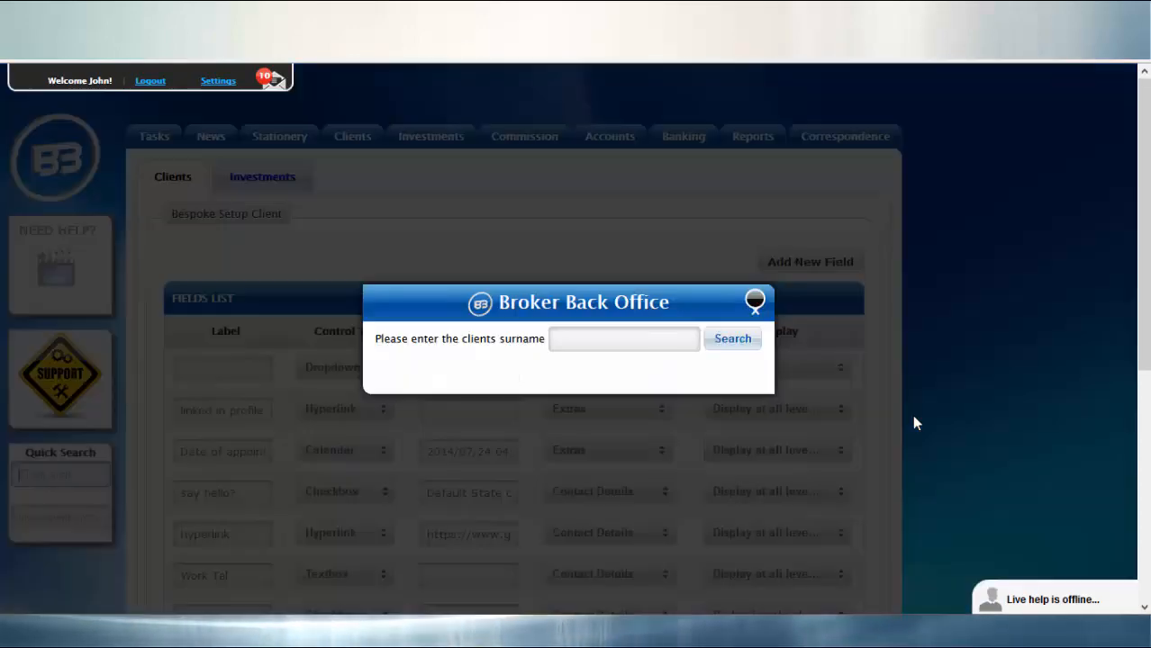
{"action": "left_click", "coordinate": [572, 335]}
{"action": "type", "text": "p"}
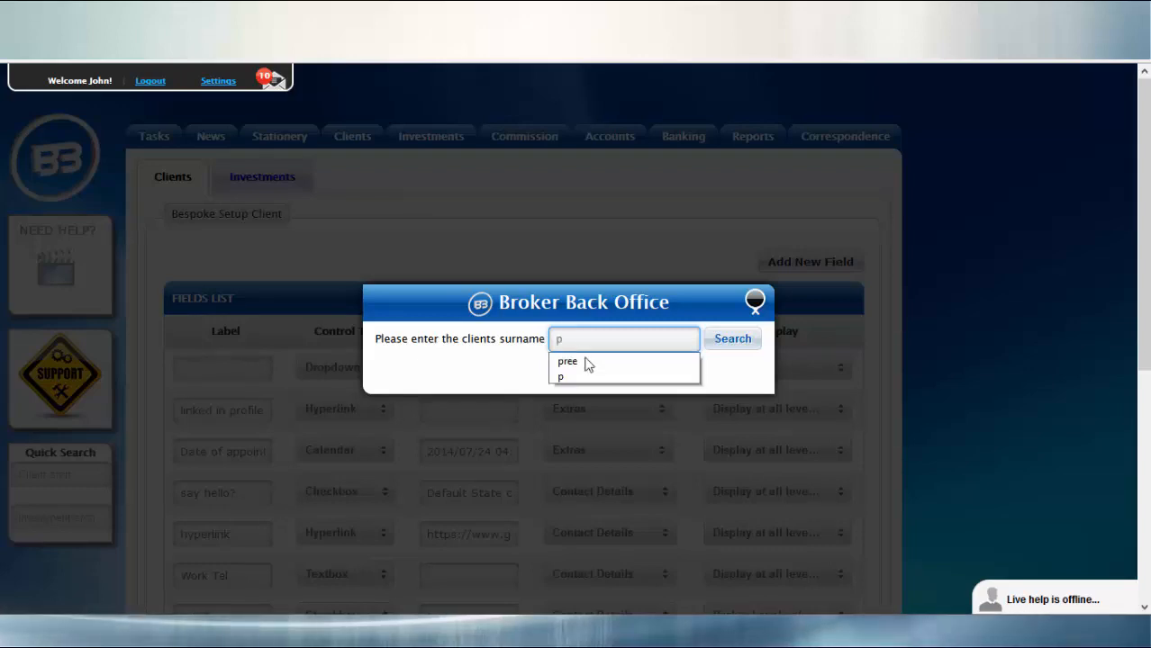
{"action": "left_click", "coordinate": [585, 361]}
{"action": "left_click", "coordinate": [732, 339]}
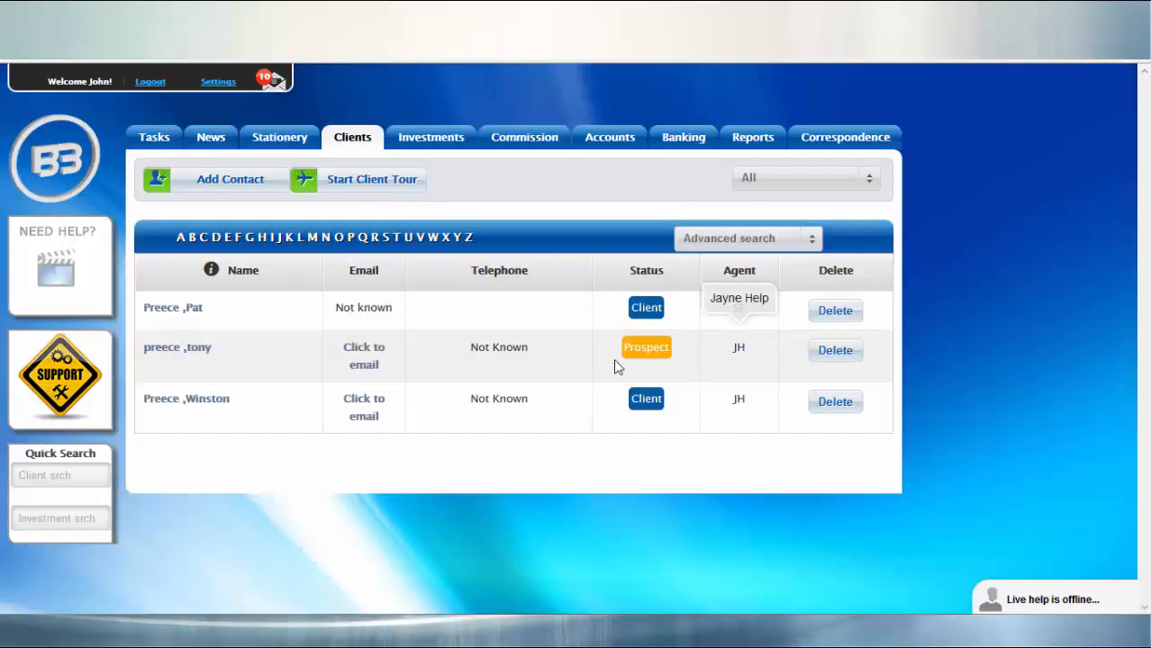
{"action": "left_click", "coordinate": [208, 404]}
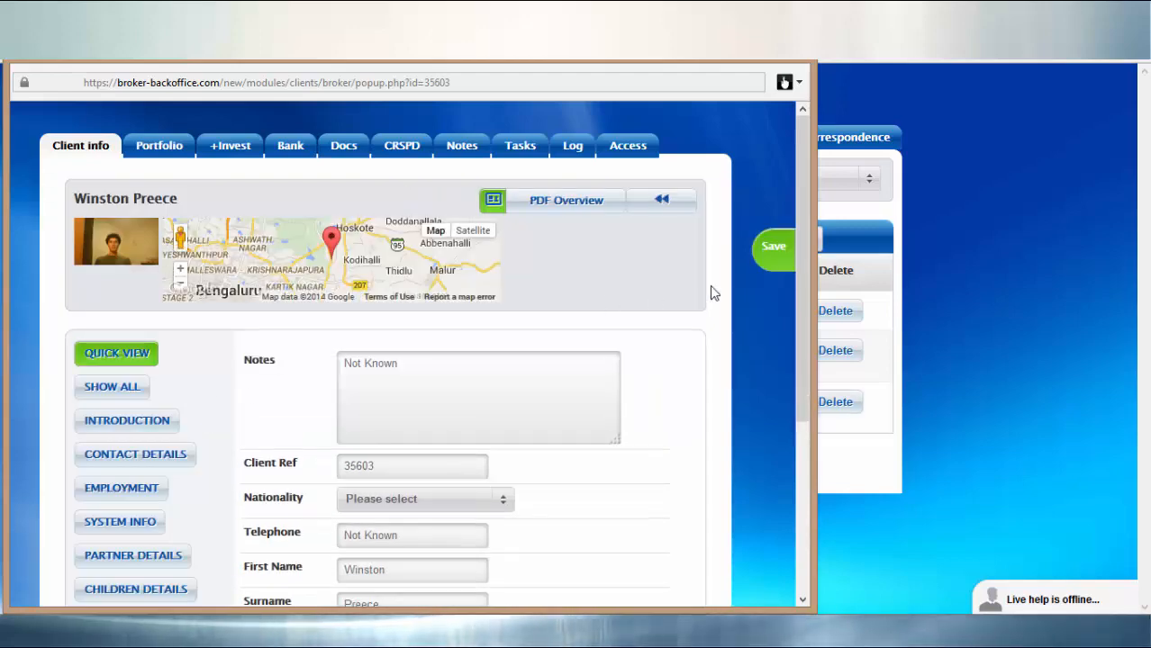
Step: Enter "Tan the pig" as the Pet's name in the client's Extras, save the record and return to the client listing
{"action": "left_click_drag", "start_coordinate": [800, 273], "coordinate": [790, 355]}
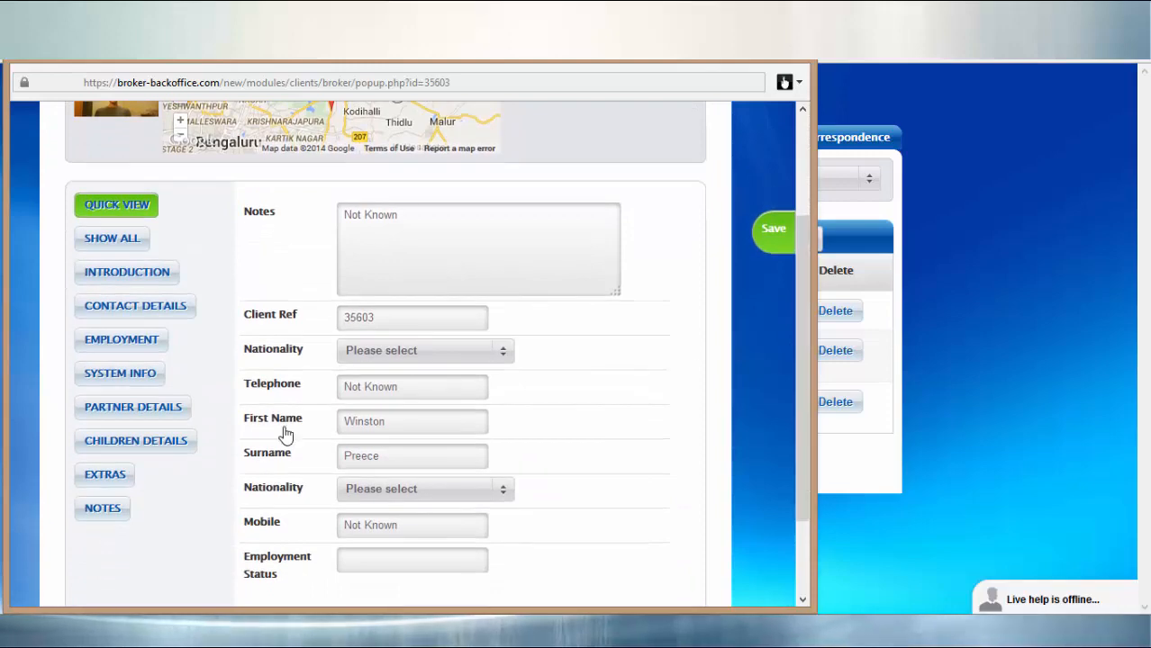
{"action": "left_click", "coordinate": [118, 484]}
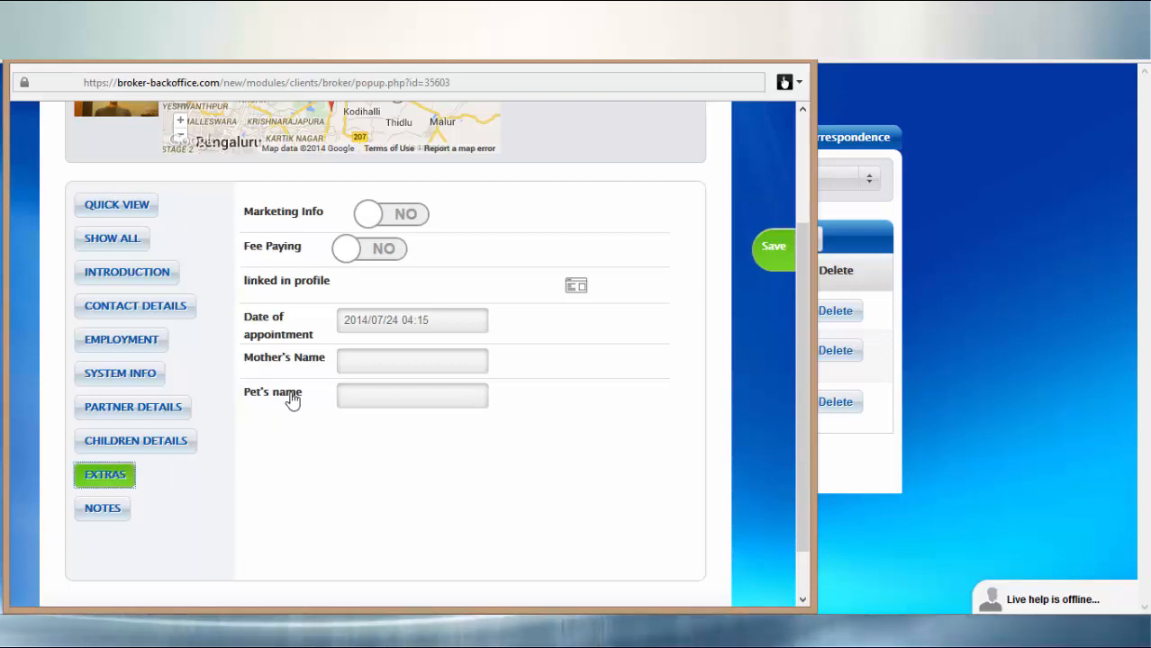
{"action": "left_click", "coordinate": [376, 397]}
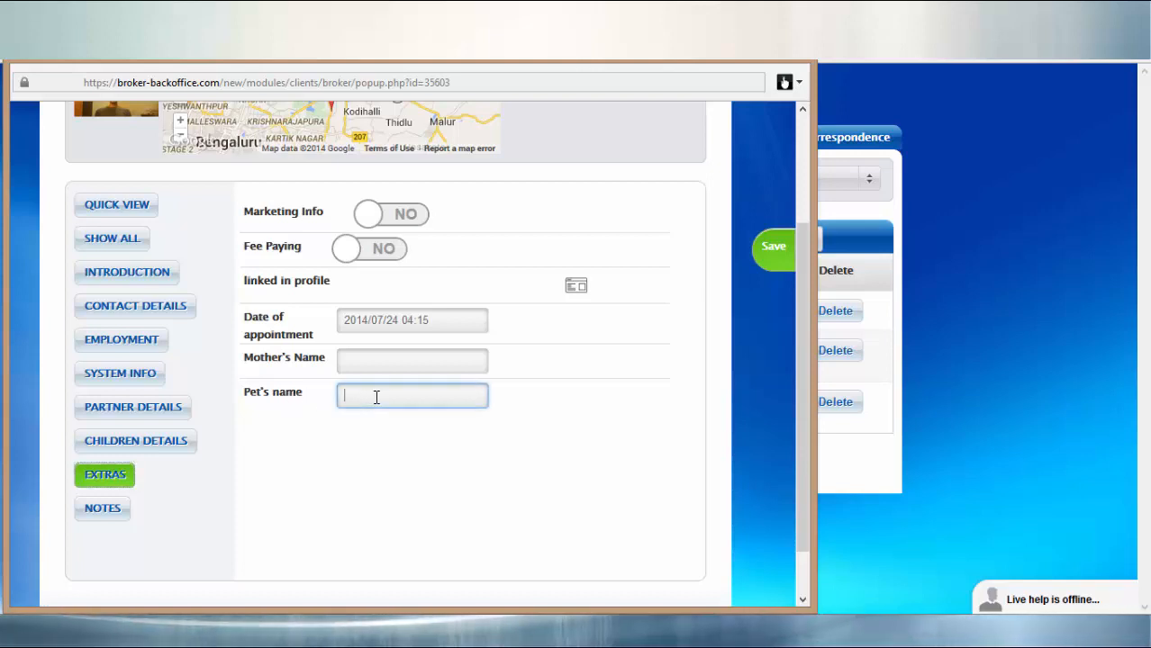
{"action": "type", "text": "Tan the pig"}
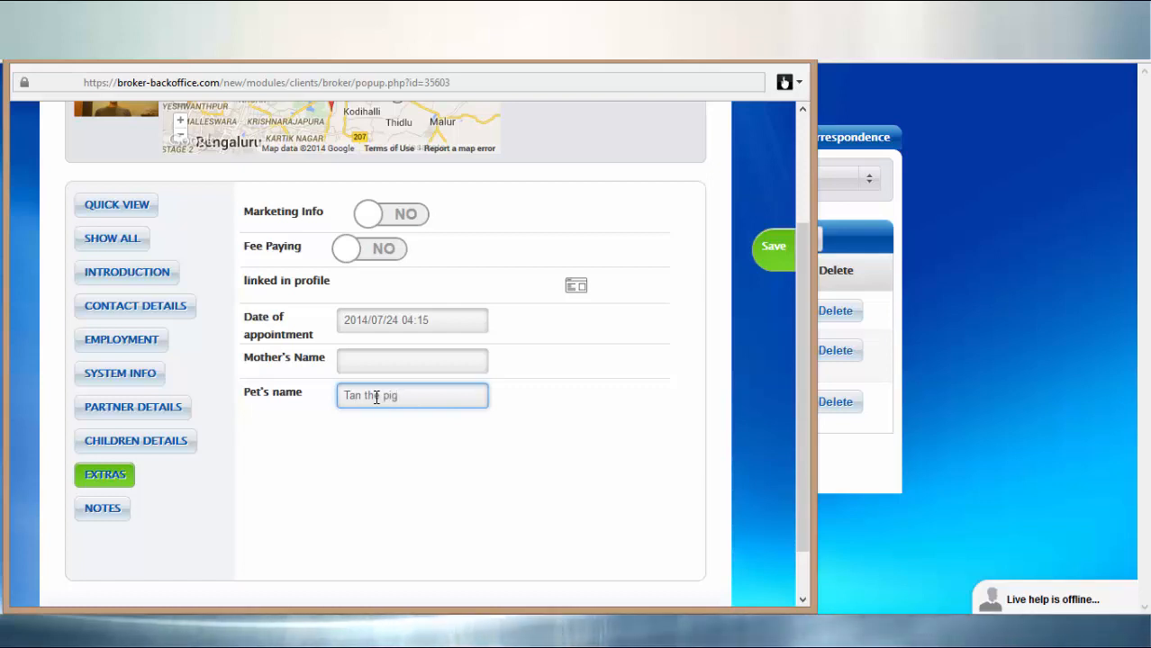
{"action": "left_click", "coordinate": [774, 256]}
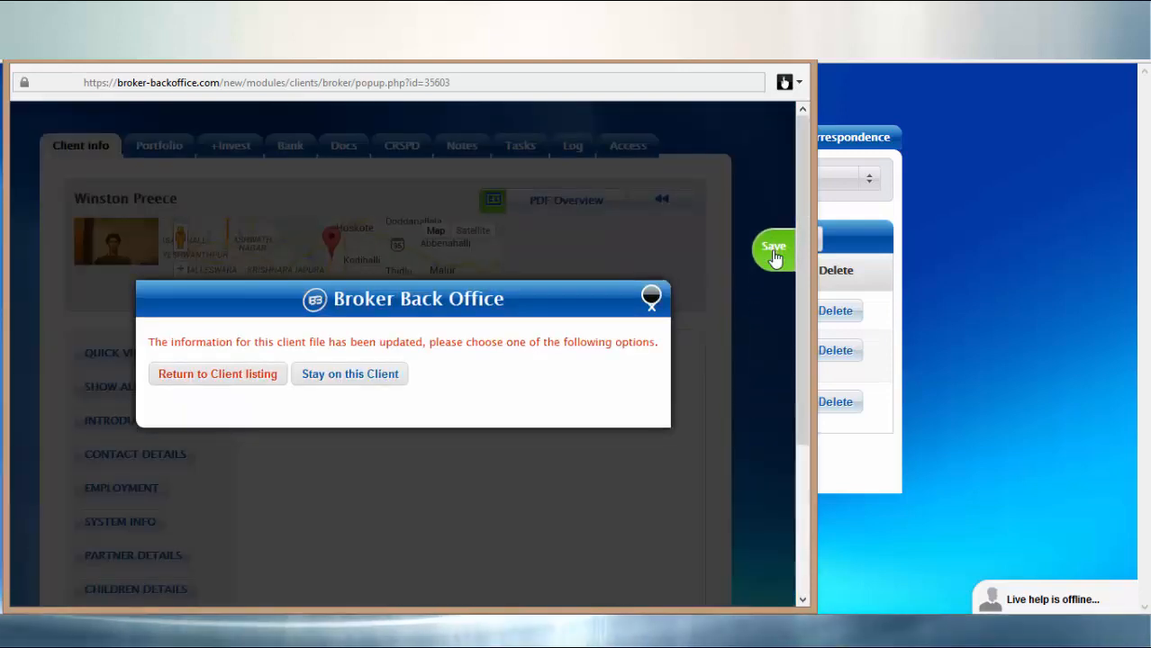
{"action": "left_click", "coordinate": [254, 382]}
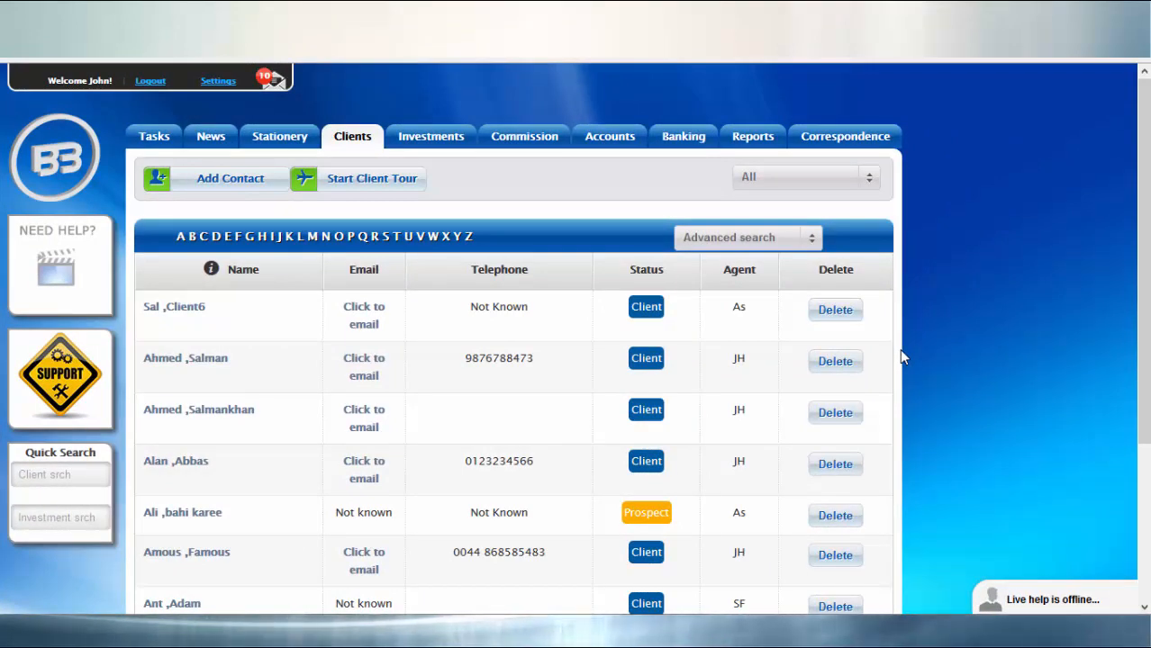
Step: In the bespoke client Field Setup, label the first blank field "Category" and set its control type to Dropdown
{"action": "left_click", "coordinate": [207, 81]}
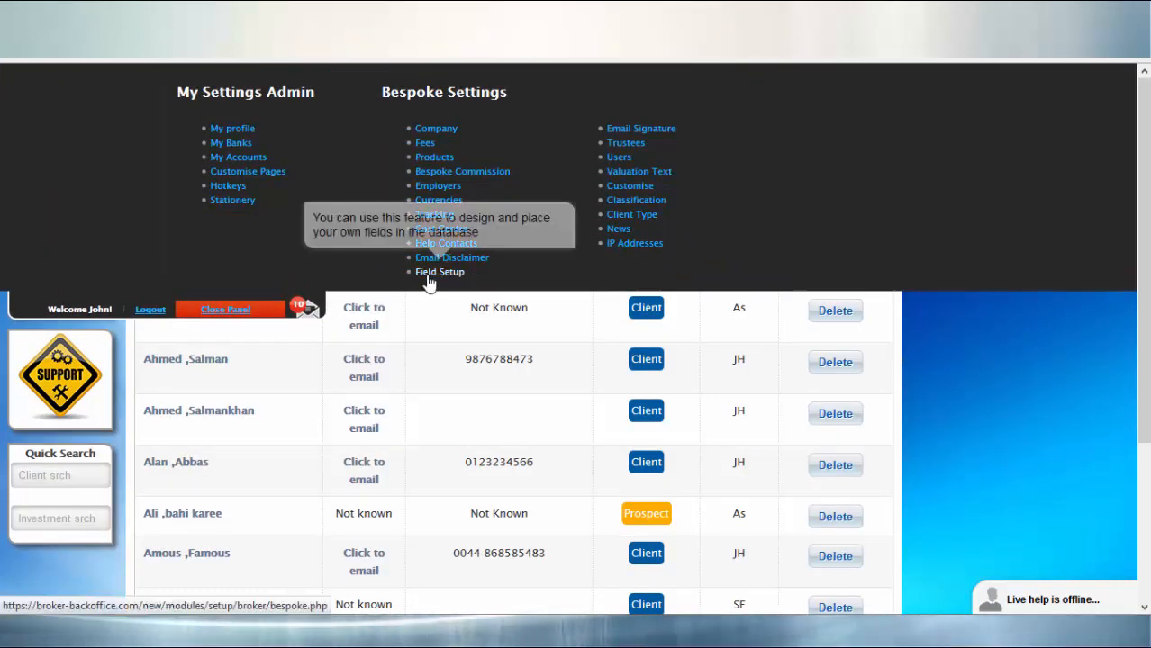
{"action": "left_click", "coordinate": [428, 274]}
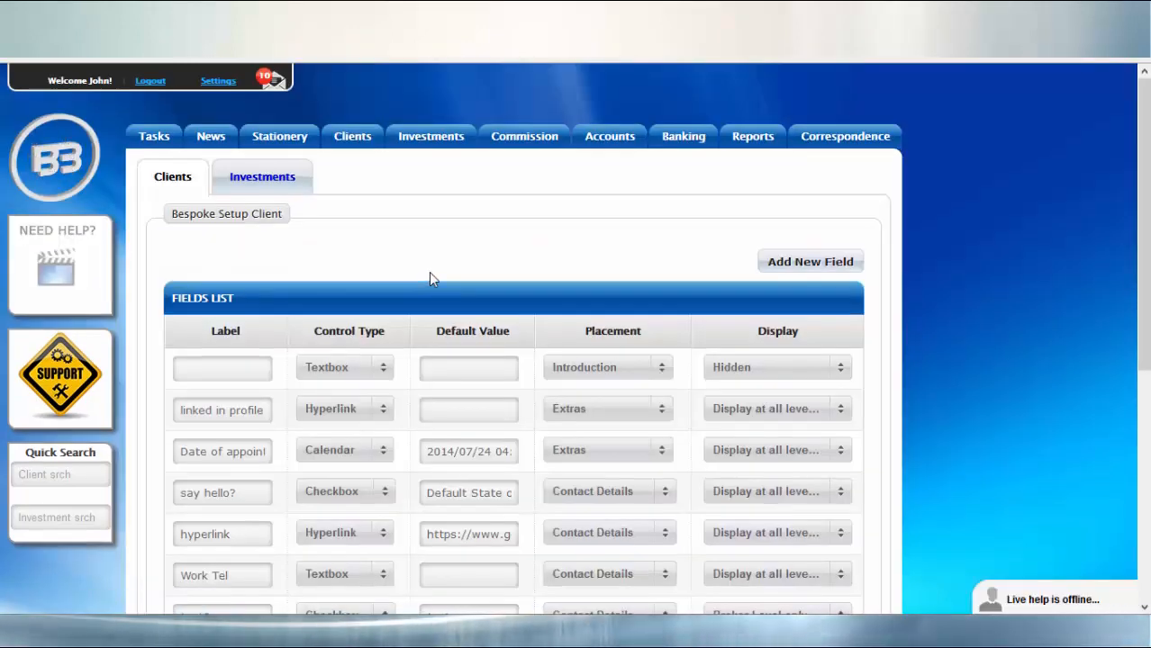
{"action": "left_click", "coordinate": [248, 371]}
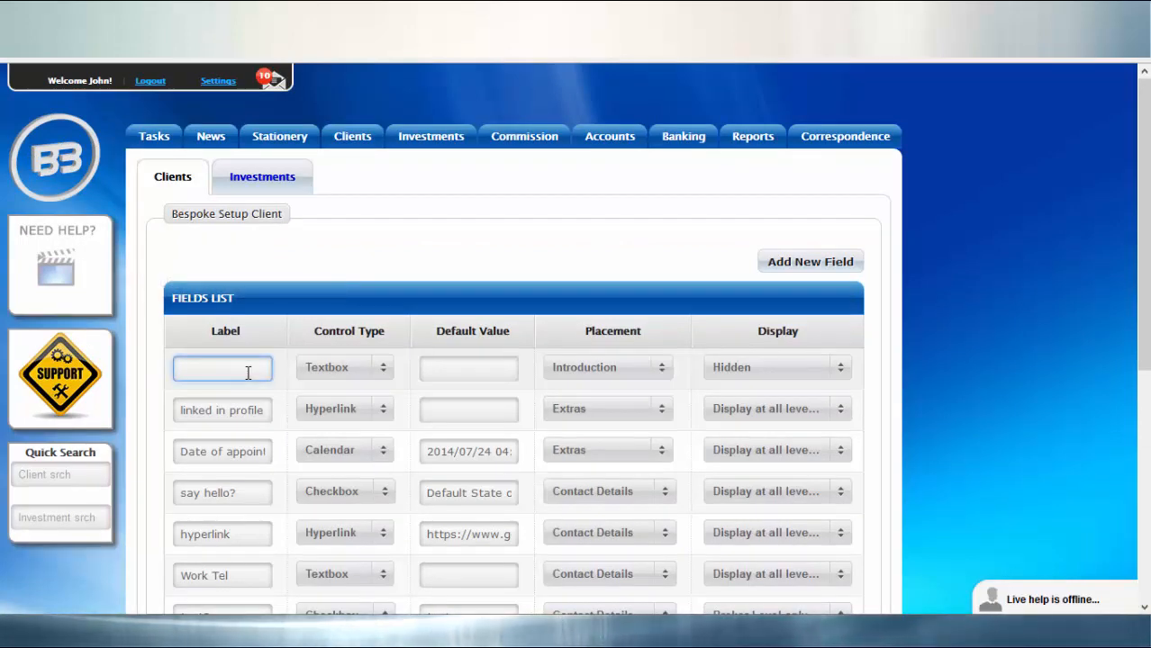
{"action": "type", "text": "Category"}
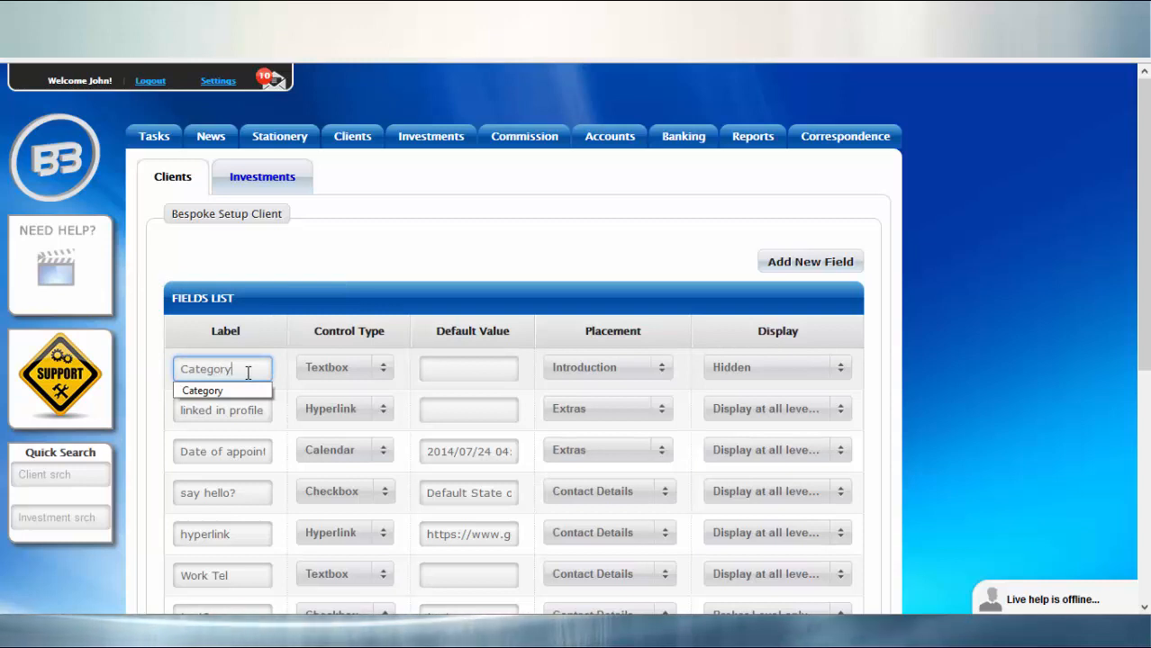
{"action": "left_click", "coordinate": [279, 372]}
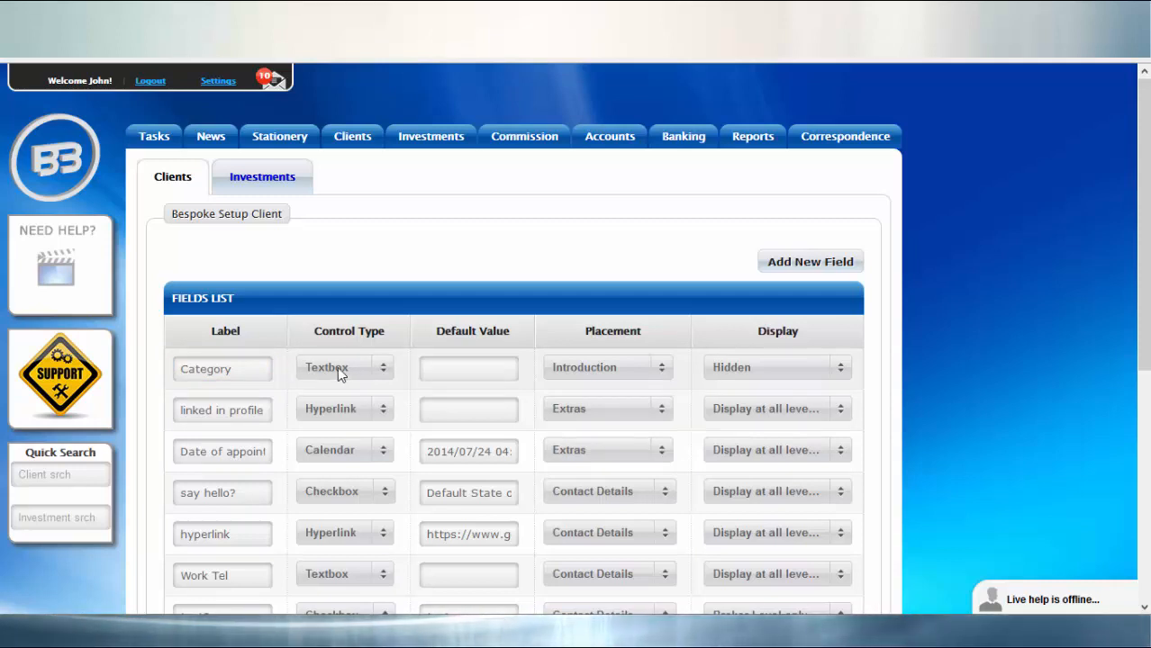
{"action": "left_click", "coordinate": [385, 367]}
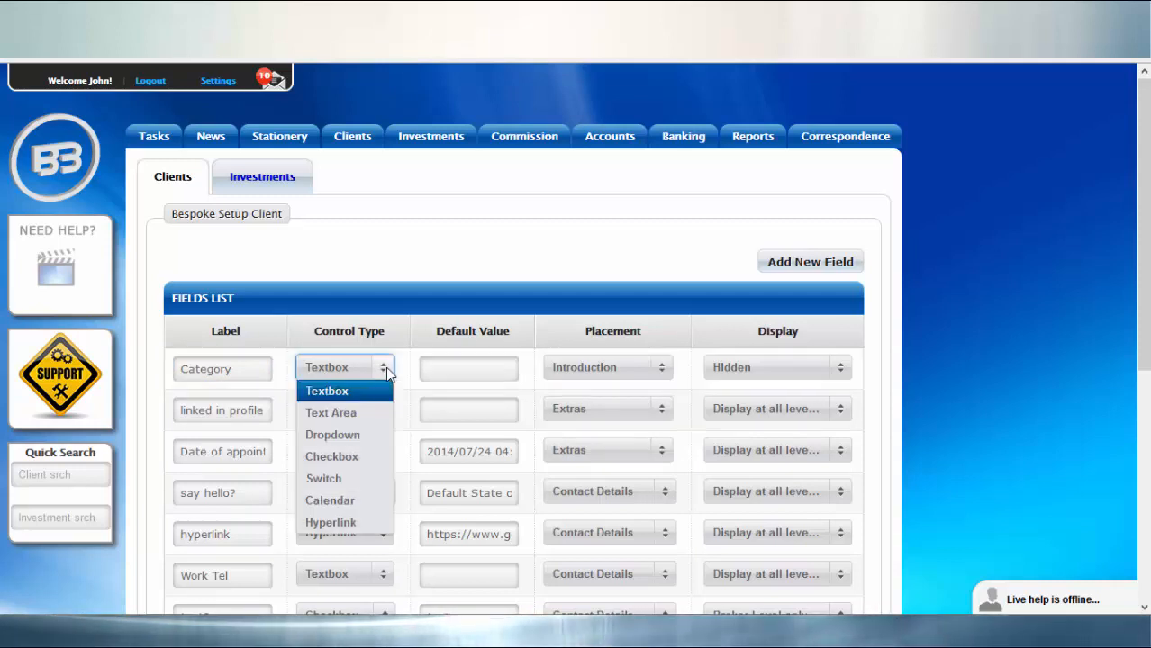
{"action": "left_click", "coordinate": [339, 439]}
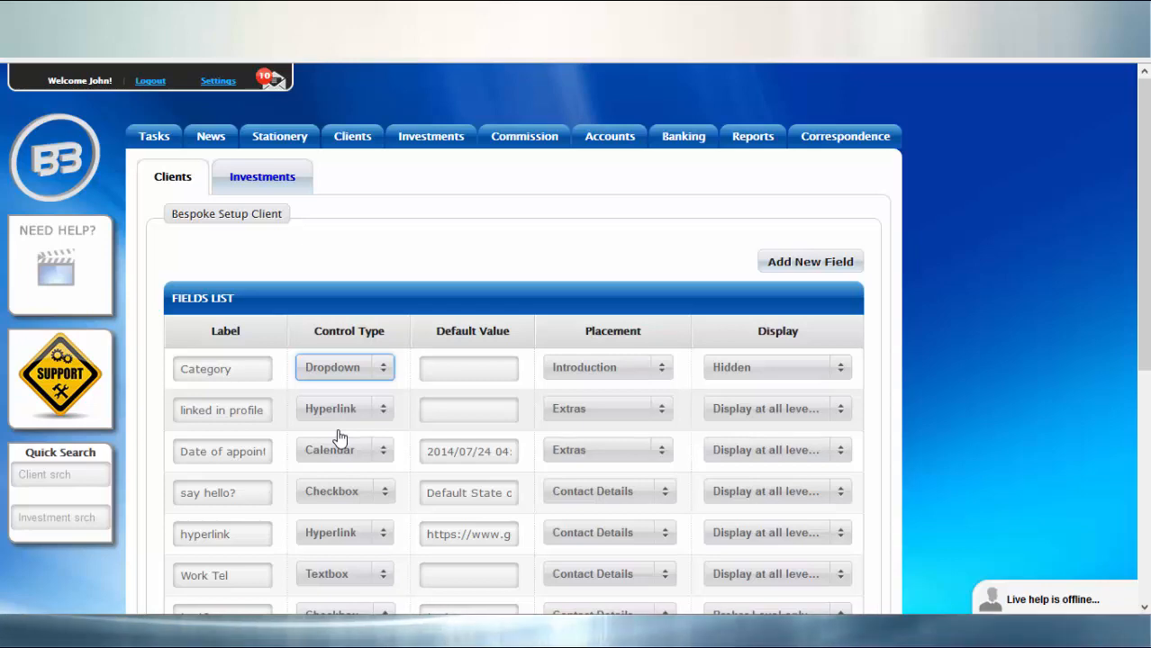
Step: Enter the values "Gold, Silver, Bronze" for the Category dropdown and save them
{"action": "left_click", "coordinate": [440, 369]}
{"action": "left_click", "coordinate": [470, 258]}
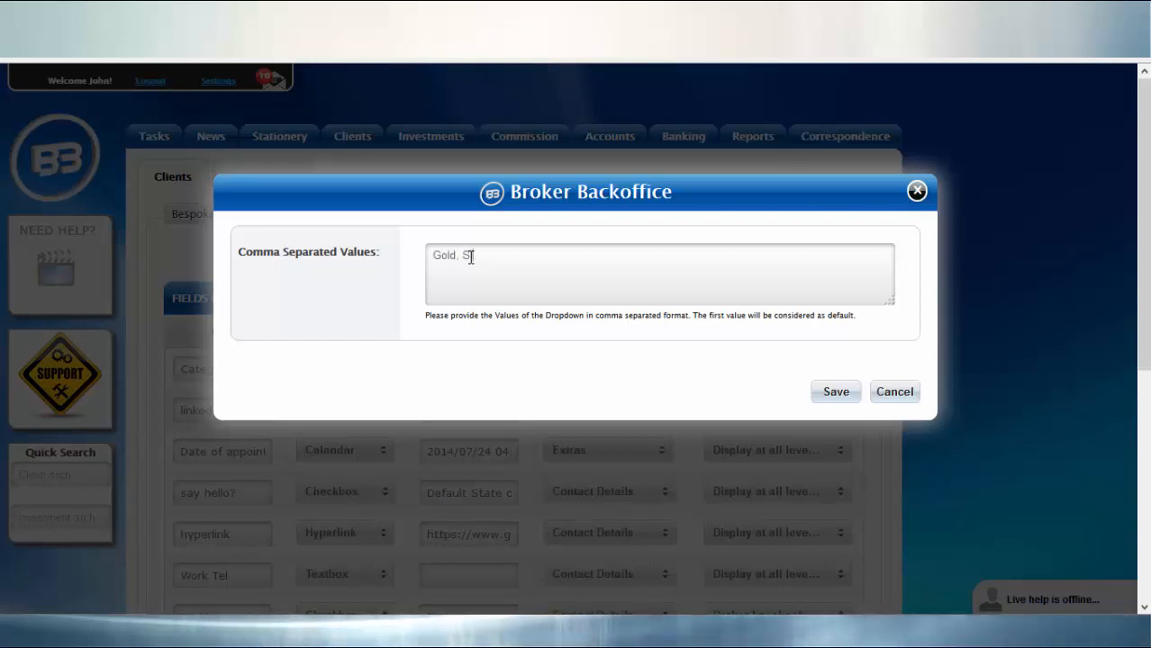
{"action": "type", "text": "r,"}
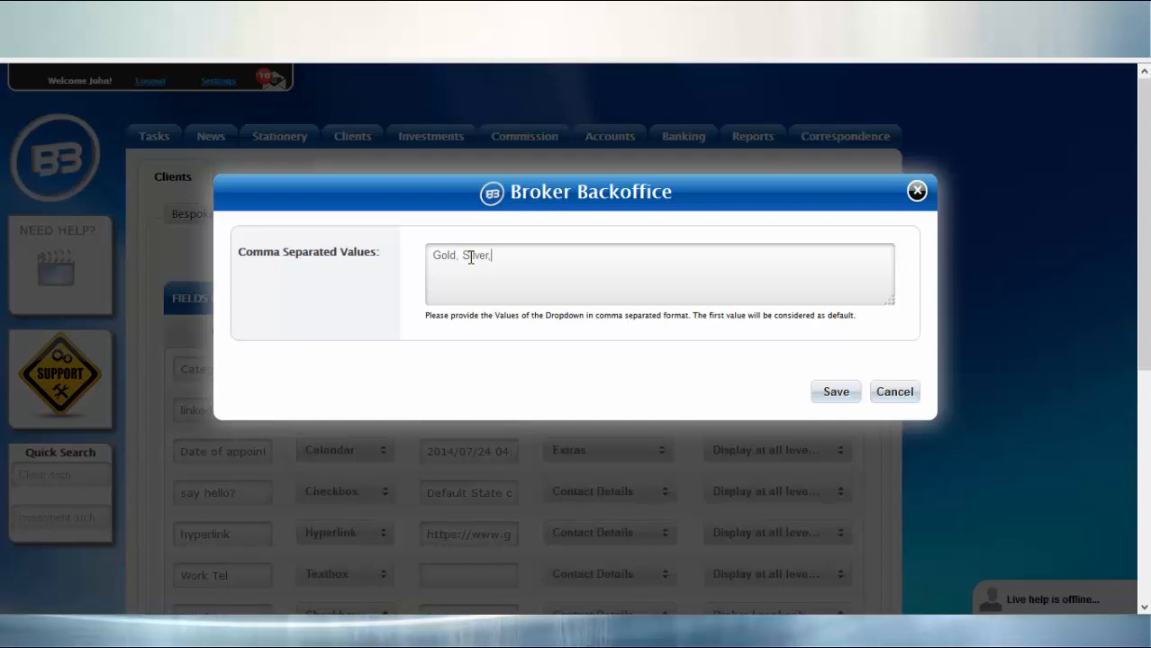
{"action": "type", "text": " Bronze"}
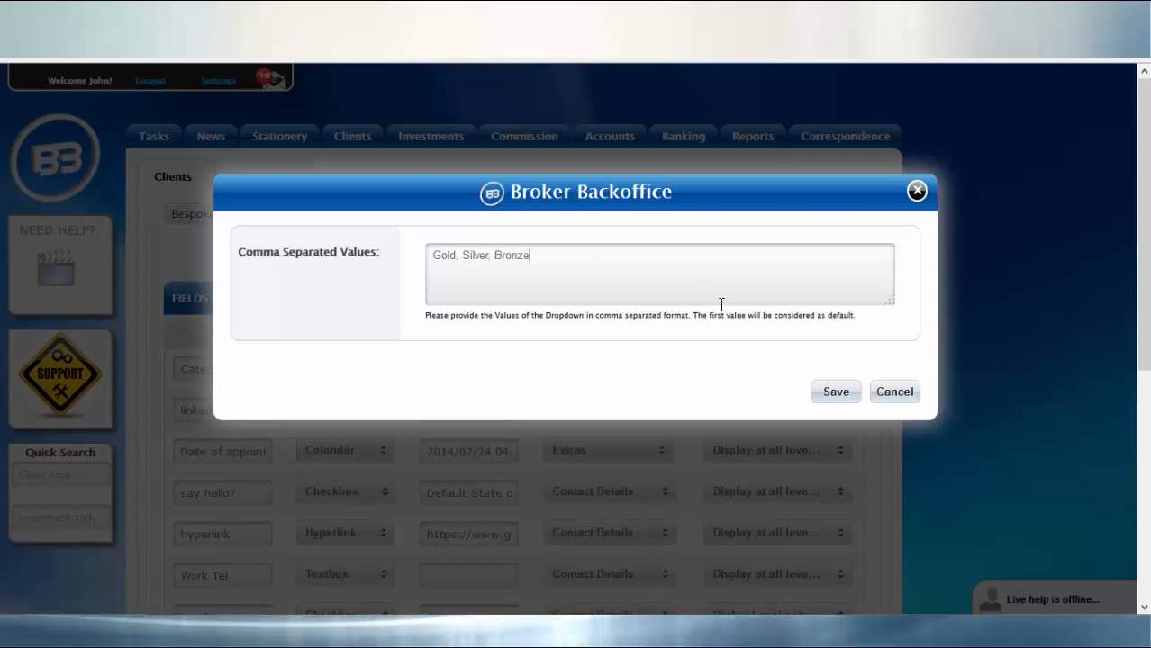
{"action": "left_click", "coordinate": [834, 394]}
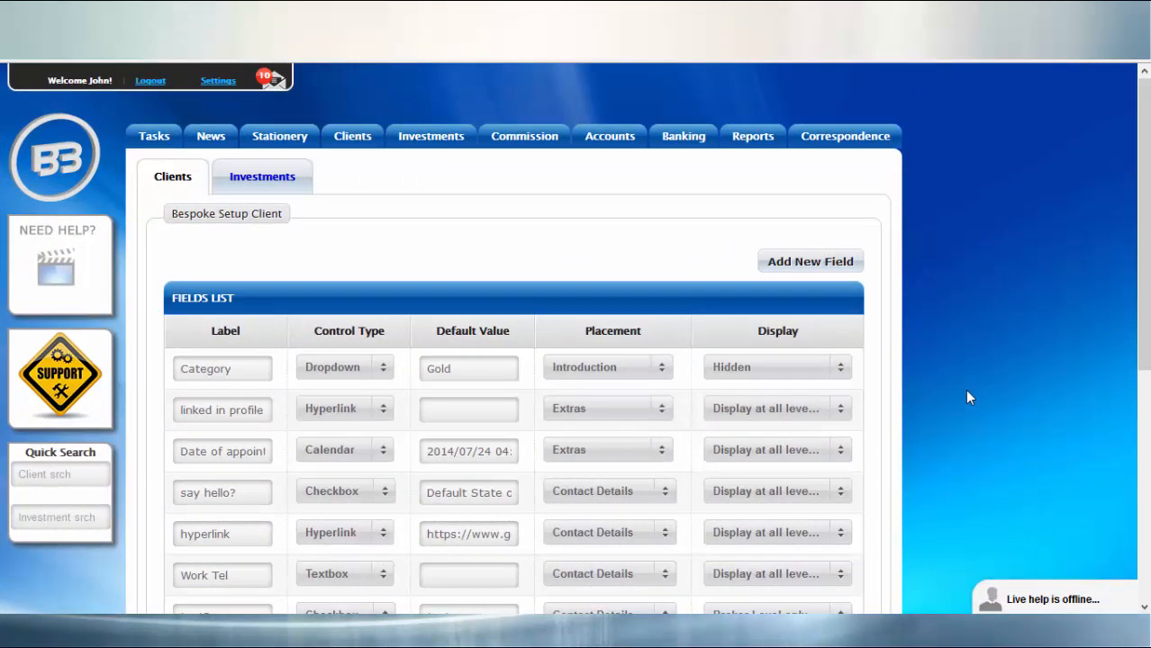
Step: Keep the Category field's placement at Introduction, set it to display at all levels and save the field list
{"action": "left_click", "coordinate": [662, 369]}
{"action": "left_click", "coordinate": [637, 395]}
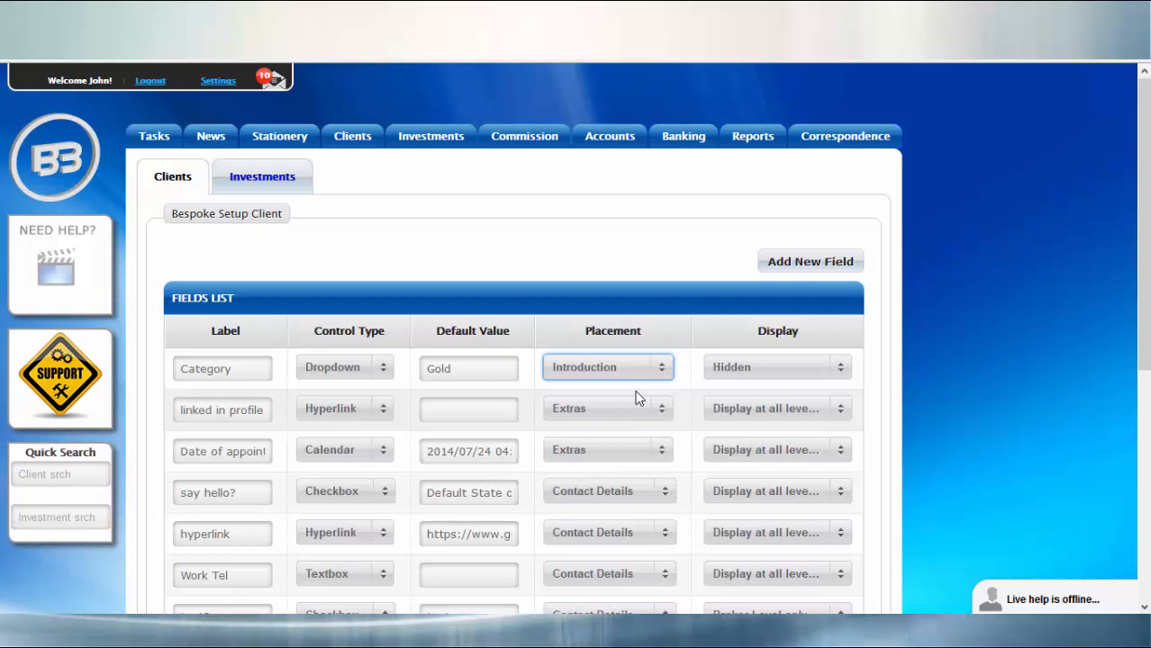
{"action": "left_click", "coordinate": [842, 369]}
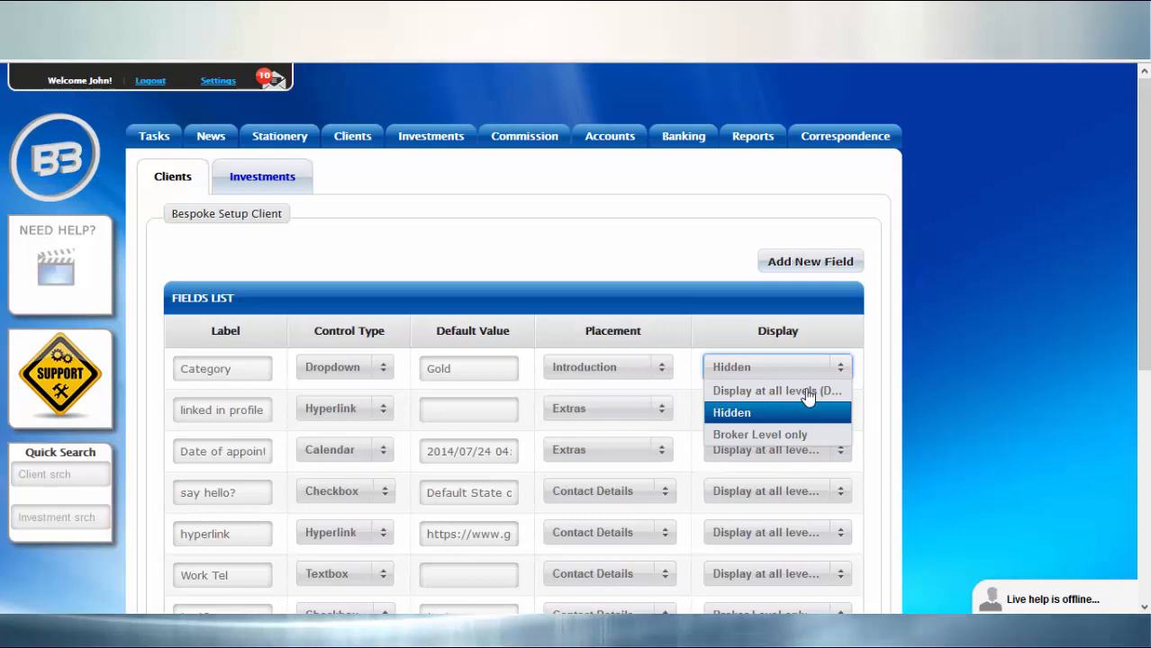
{"action": "left_click", "coordinate": [808, 391]}
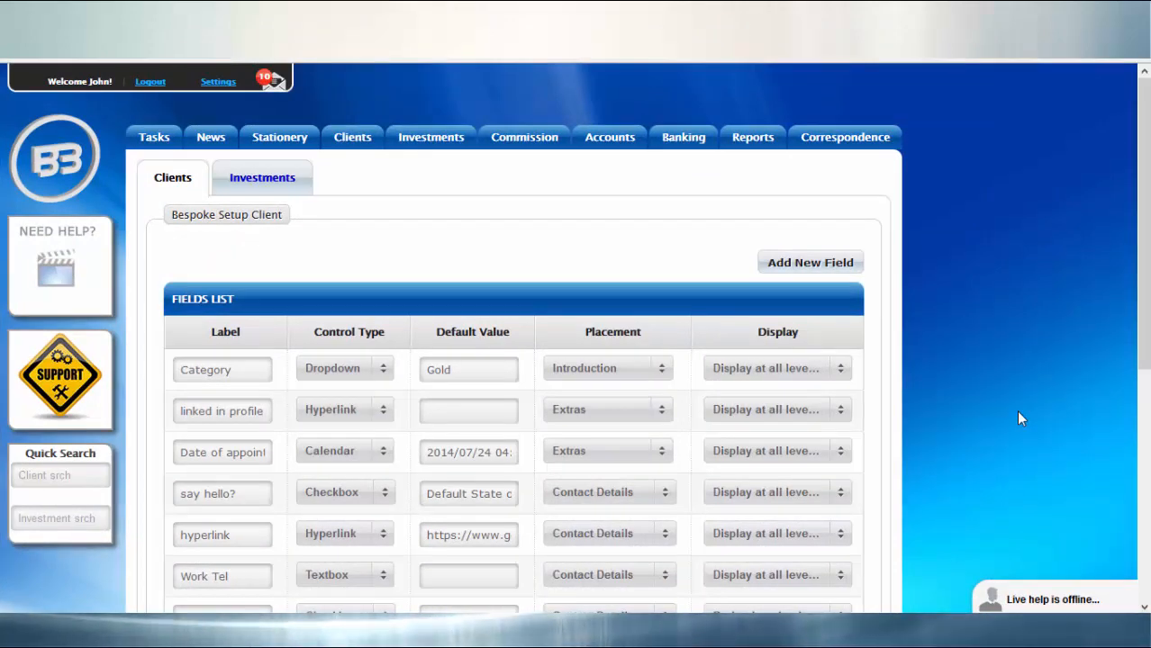
{"action": "scroll", "coordinate": [1035, 594], "scroll_direction": "down", "scroll_amount": 5}
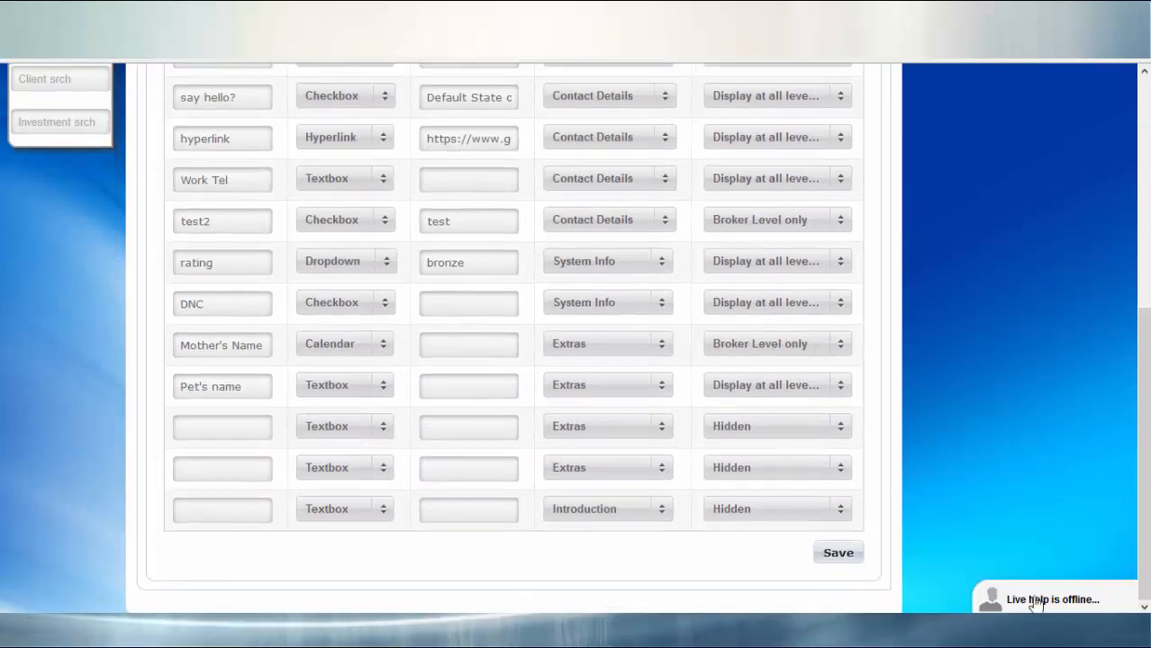
{"action": "left_click", "coordinate": [842, 553]}
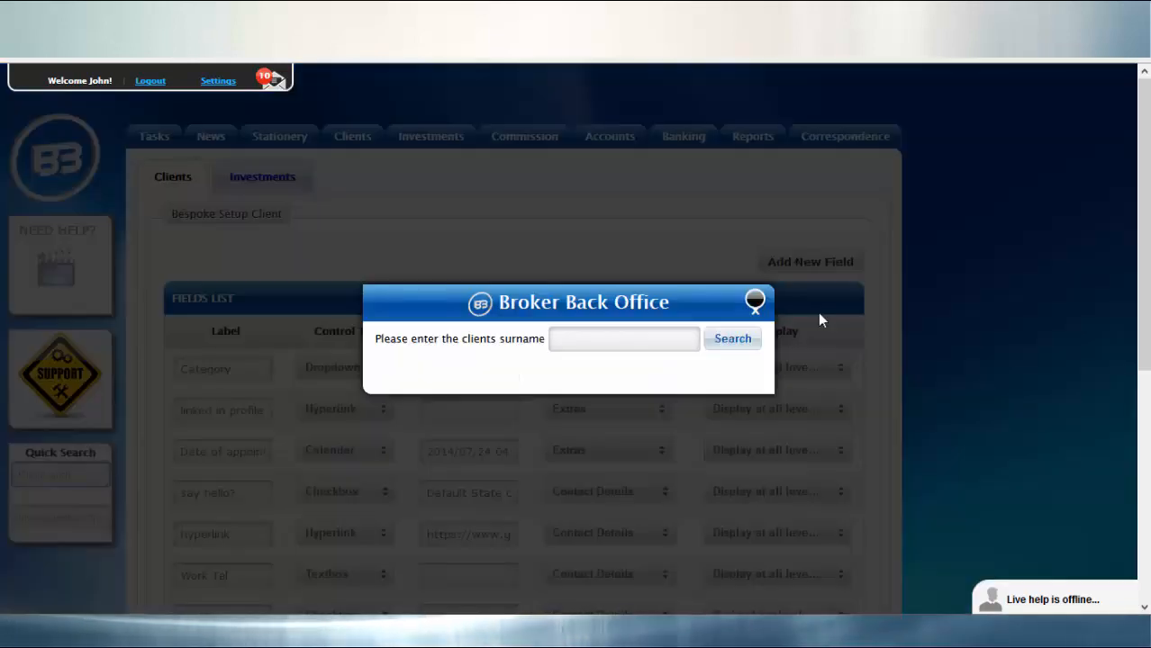
Step: Search for the client by the first letters of the surname and open the last record in the results
{"action": "left_click", "coordinate": [645, 339]}
{"action": "type", "text": "pr"}
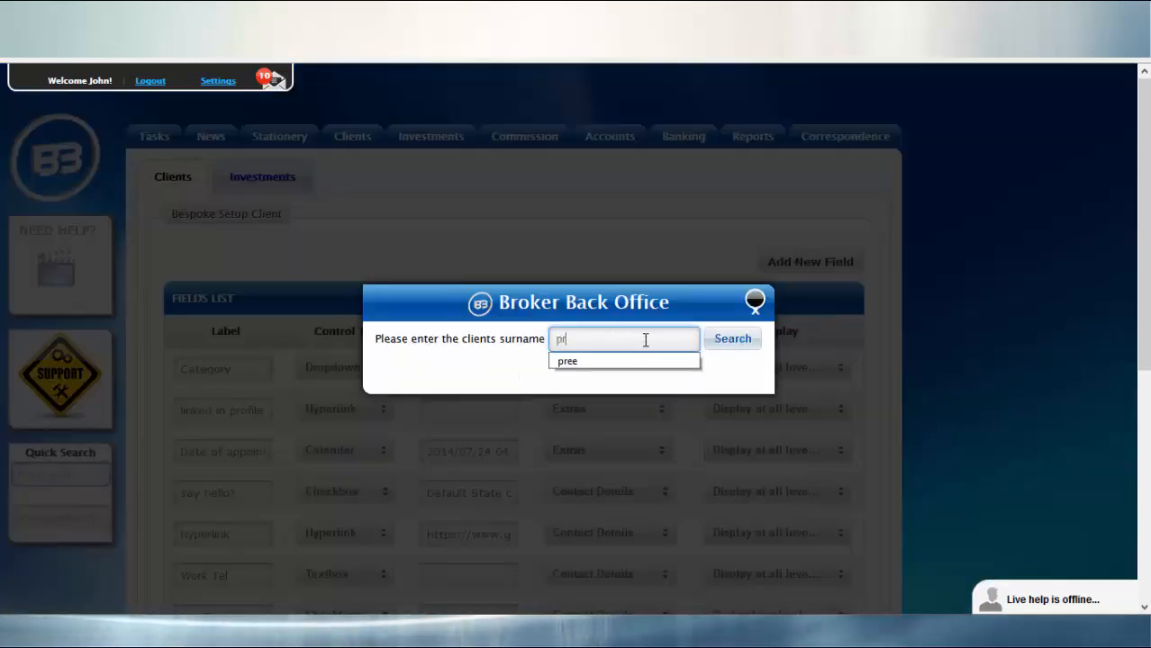
{"action": "type", "text": "ee"}
{"action": "left_click", "coordinate": [723, 348]}
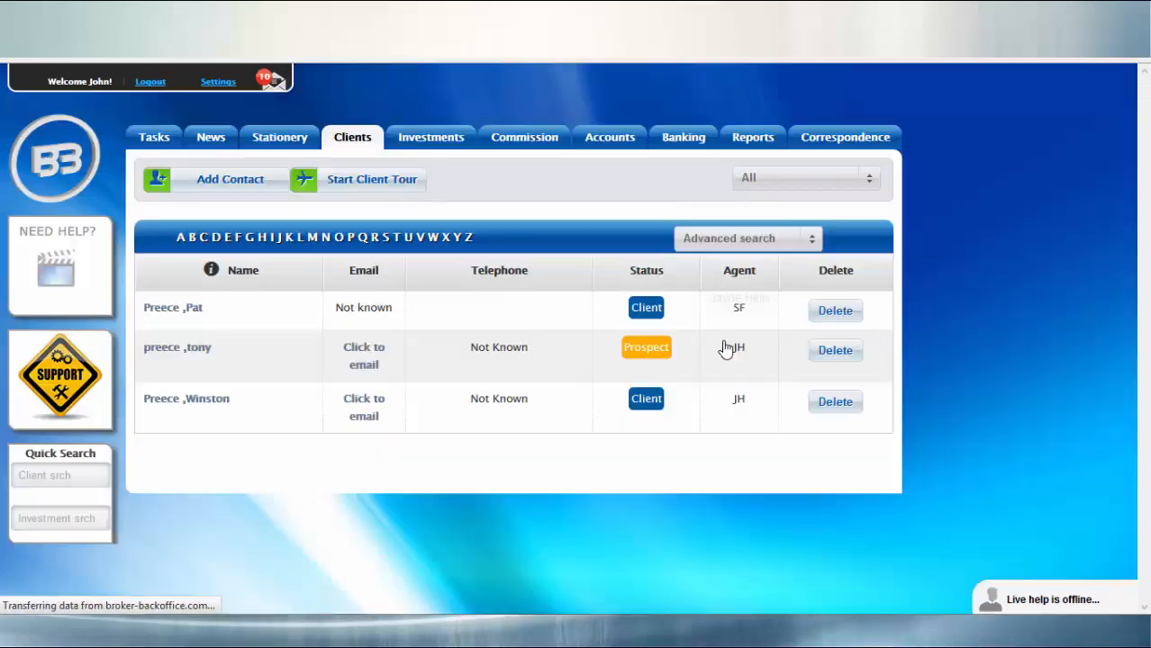
{"action": "left_click", "coordinate": [213, 403]}
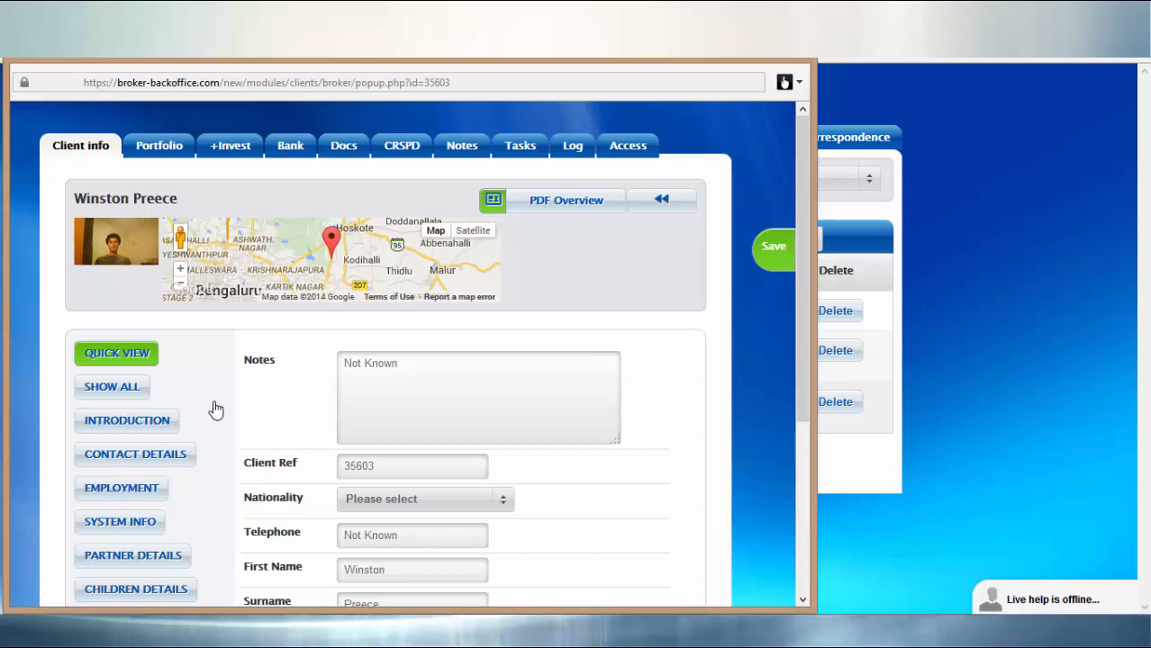
Step: In the client's Introduction details, choose Silver as the Category, save the record and return to the client listing
{"action": "left_click", "coordinate": [158, 429]}
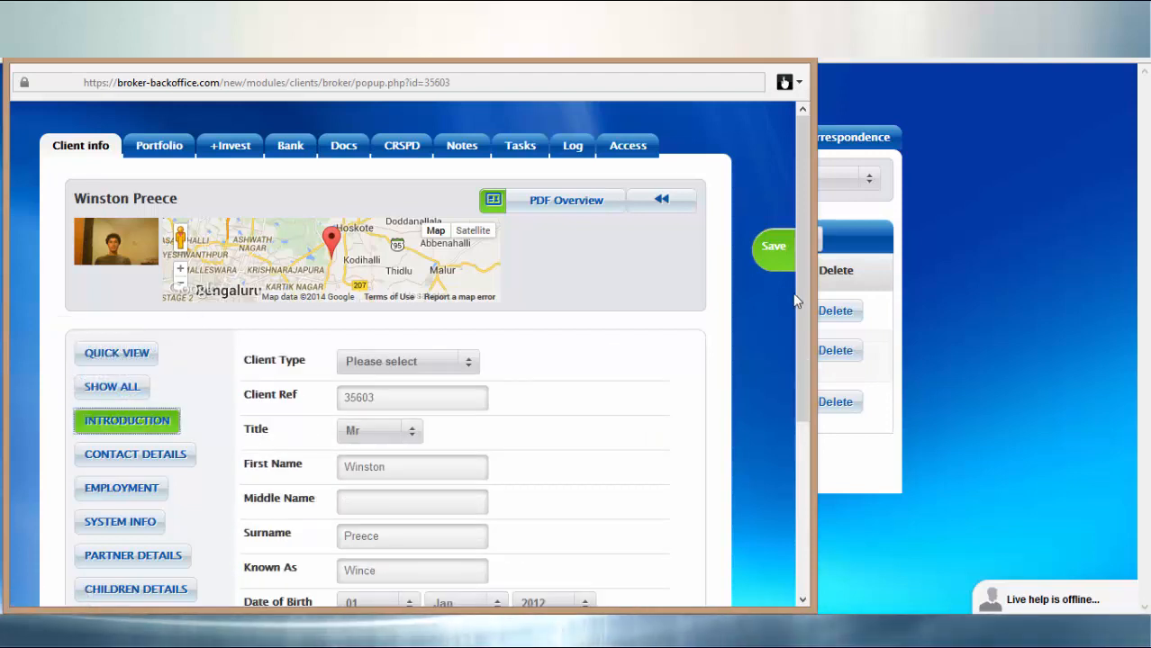
{"action": "left_click_drag", "start_coordinate": [797, 292], "coordinate": [787, 425]}
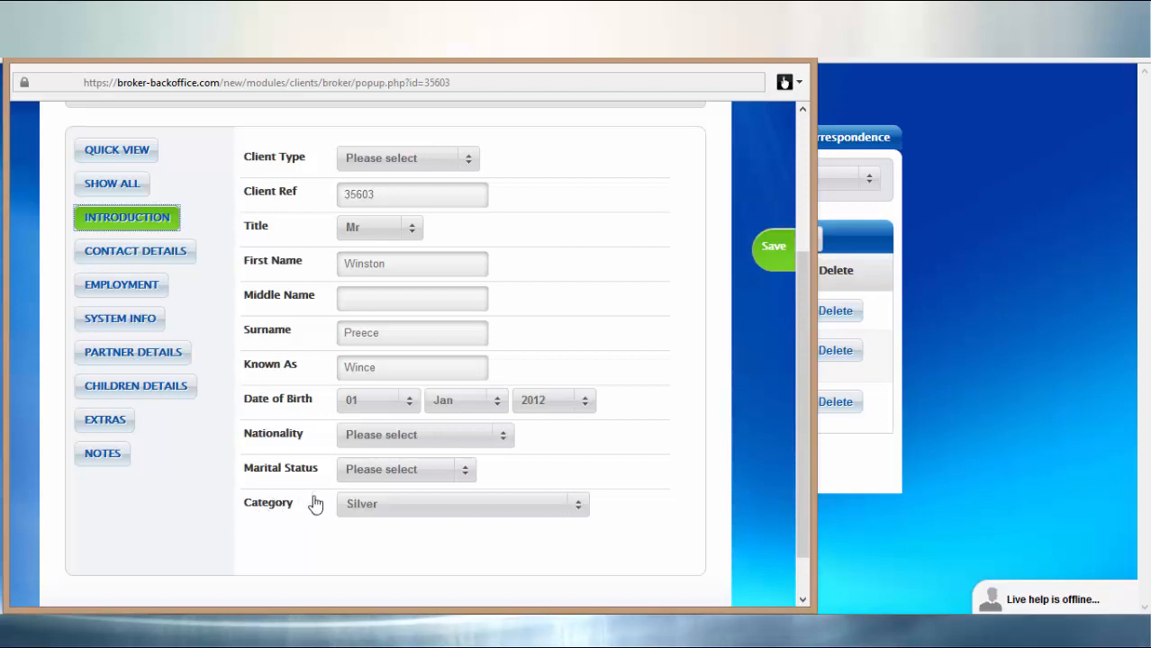
{"action": "left_click", "coordinate": [581, 514]}
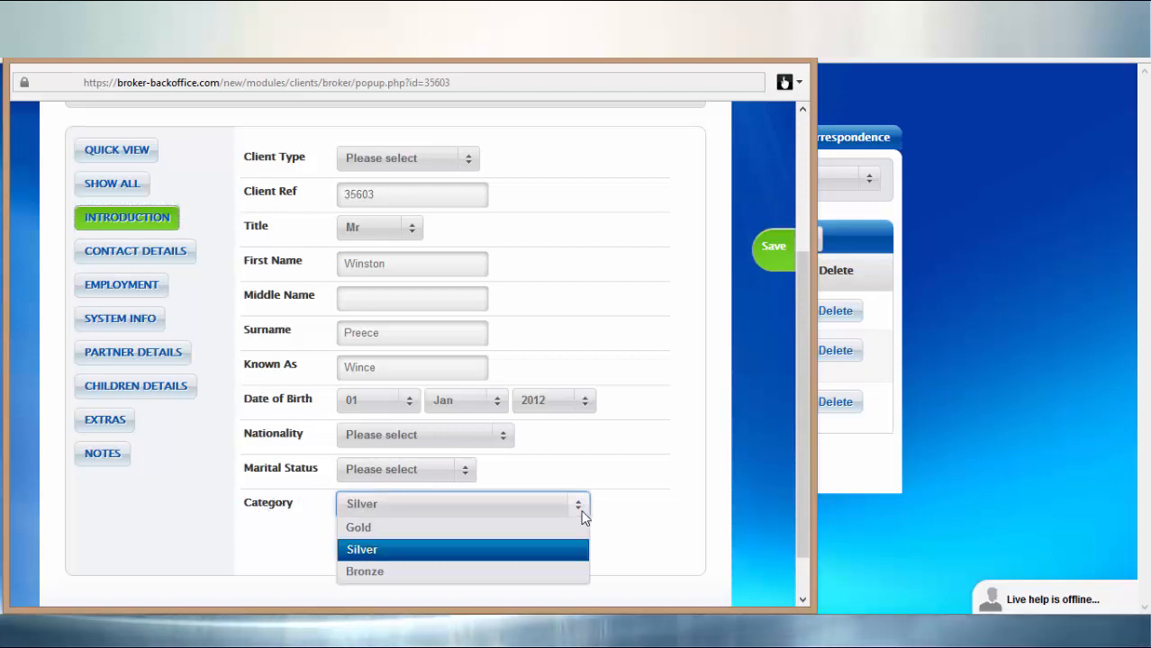
{"action": "left_click", "coordinate": [371, 551]}
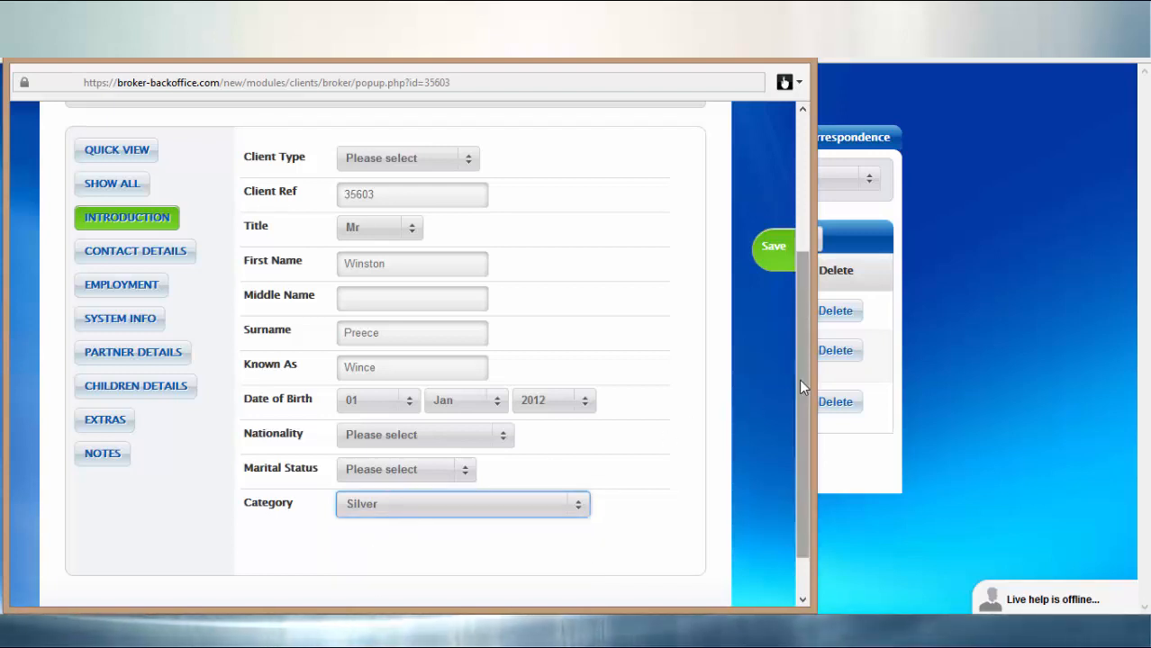
{"action": "left_click", "coordinate": [773, 249]}
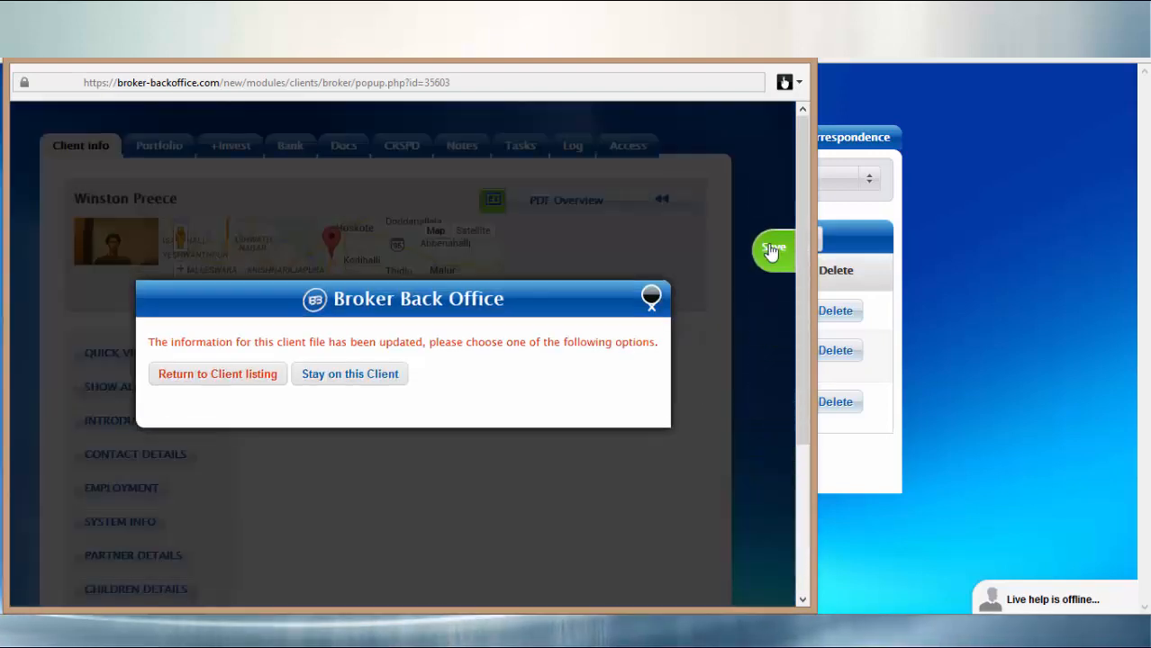
{"action": "left_click", "coordinate": [229, 376]}
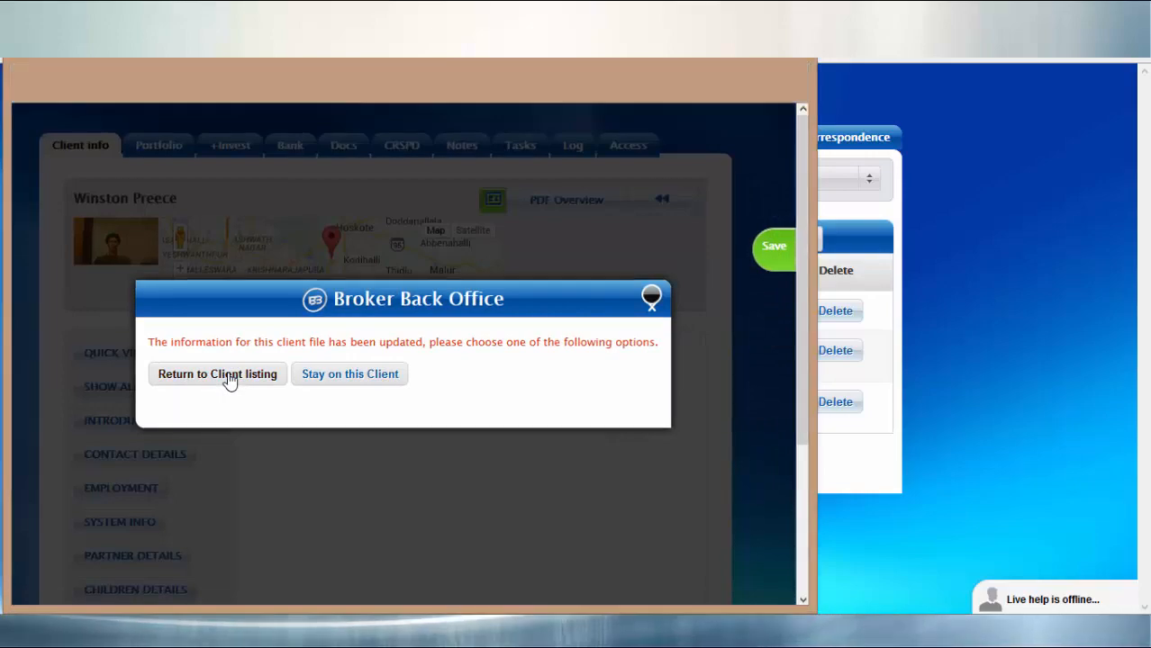